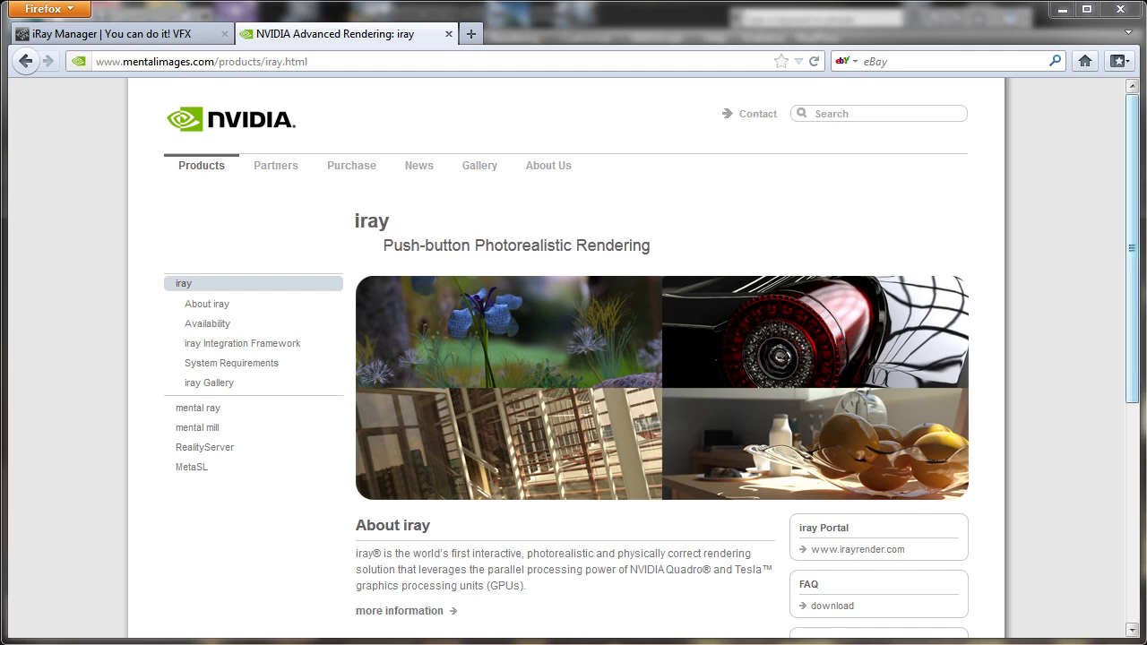
- In the empty 3ds Max scene, orbit the Perspective view so the grid lies flatter
click(1062, 9)
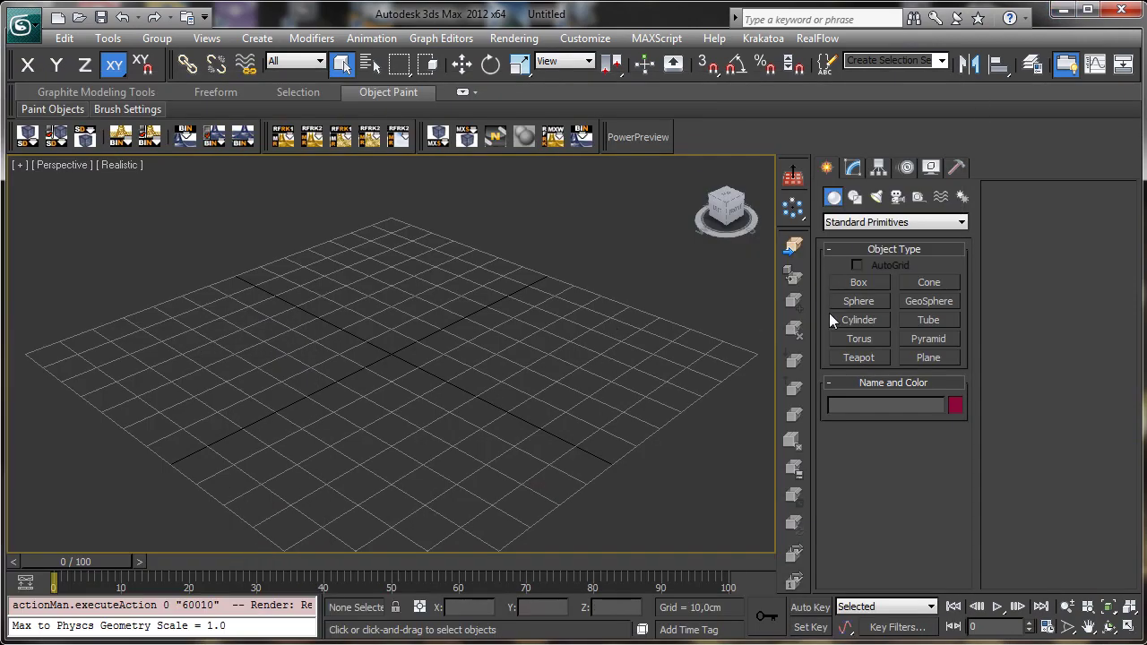
click(1110, 627)
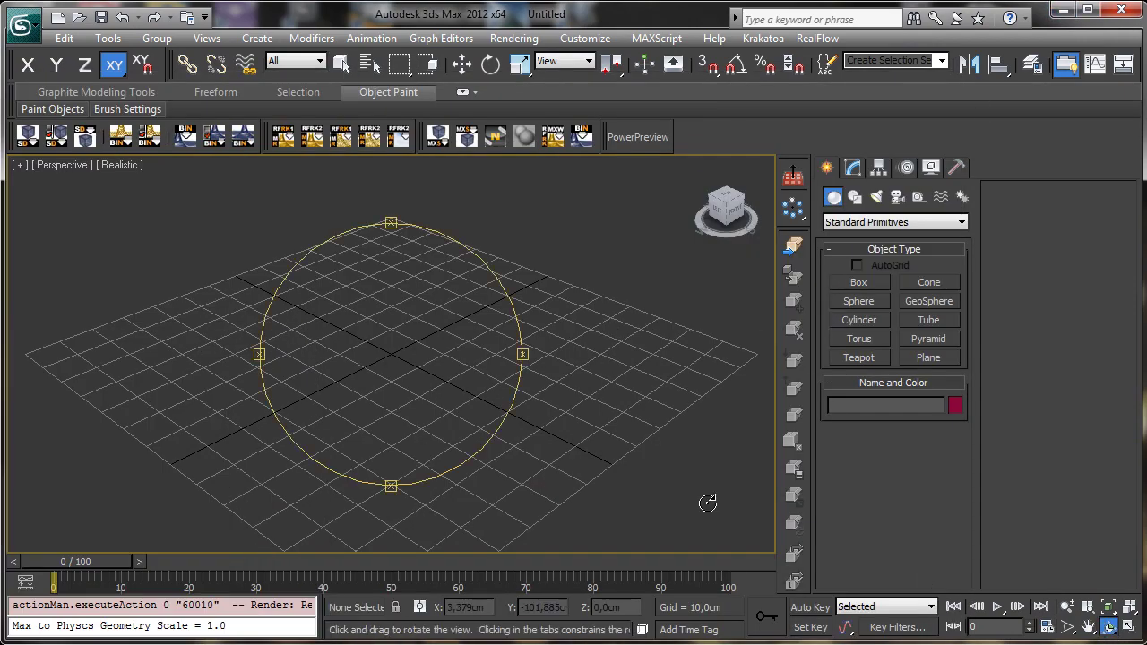
drag(410, 343, 421, 317)
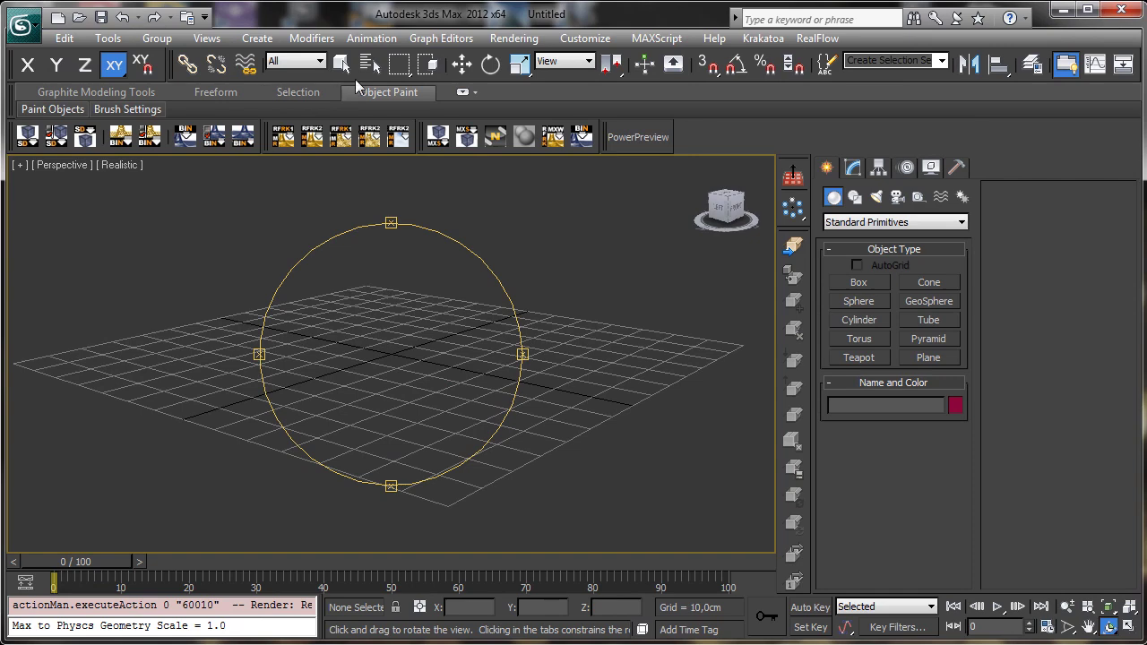
click(342, 63)
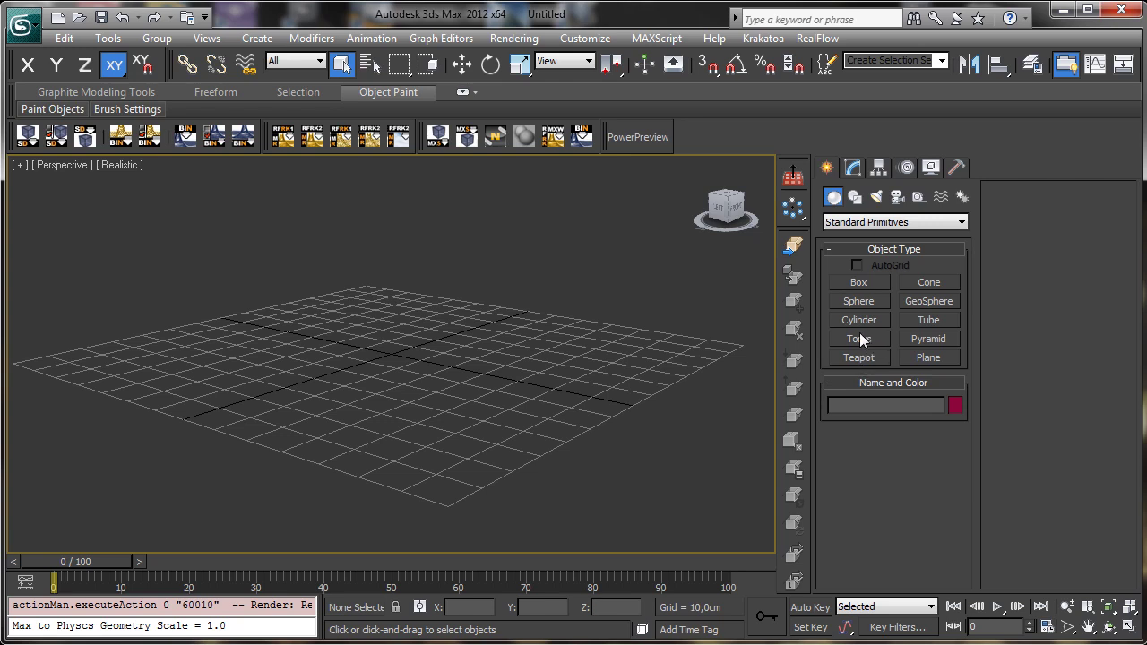
- Open Studio02_Cam09.max from cars > ford focus 5door hatchback 2012 max, accepting the gamma and units prompts
click(21, 25)
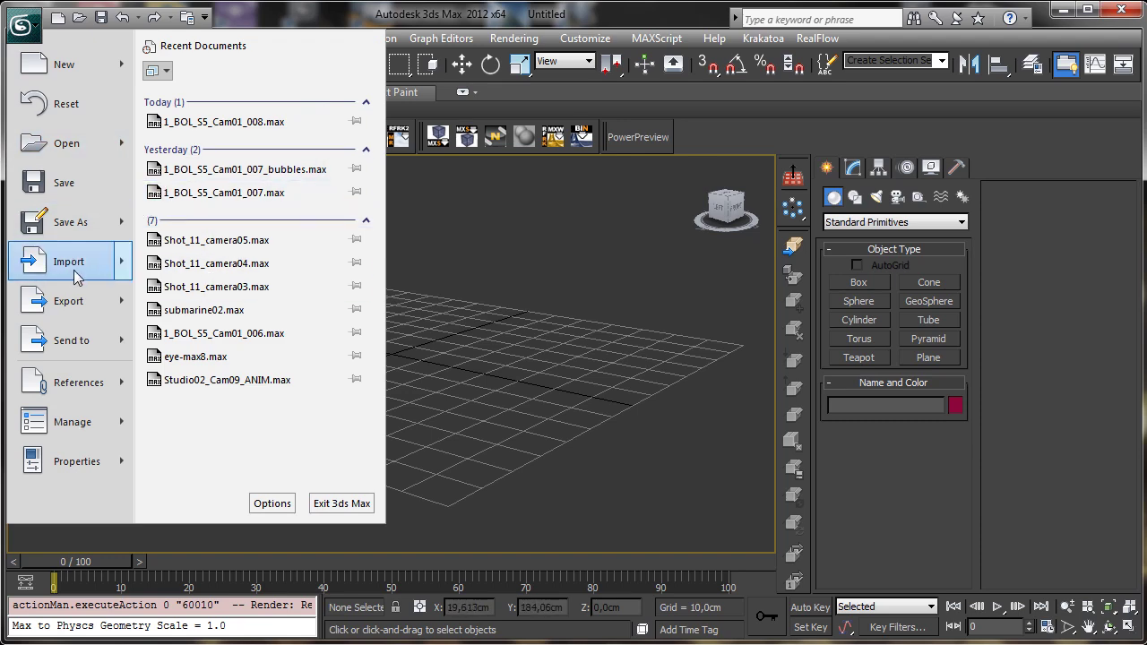
click(102, 152)
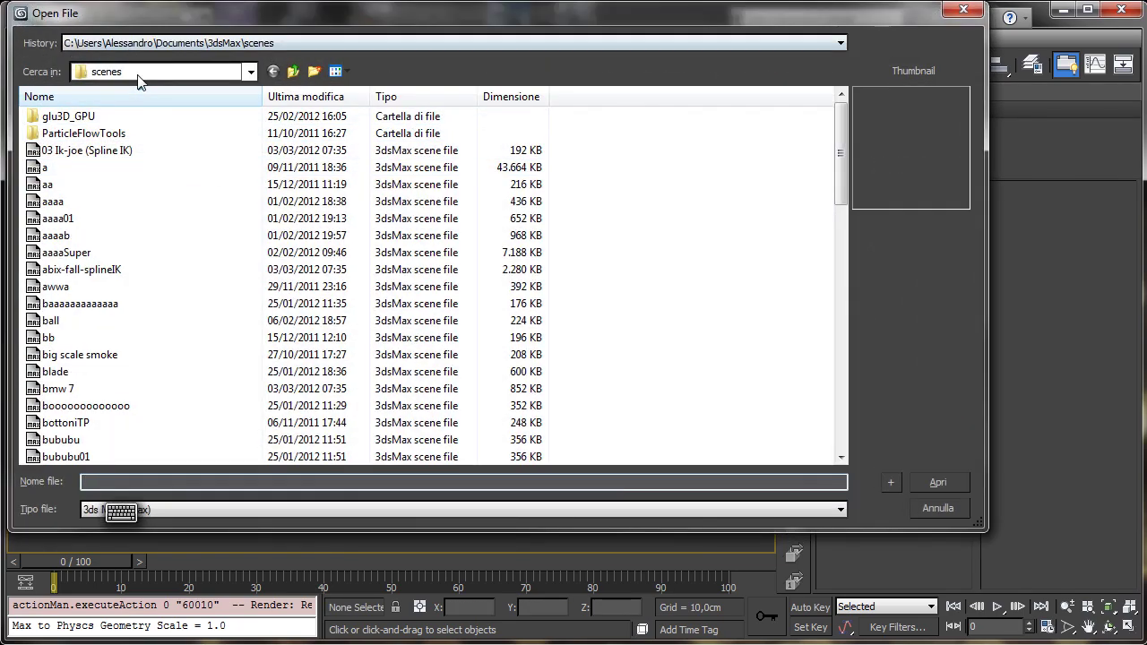
click(139, 78)
click(134, 234)
double_click(128, 185)
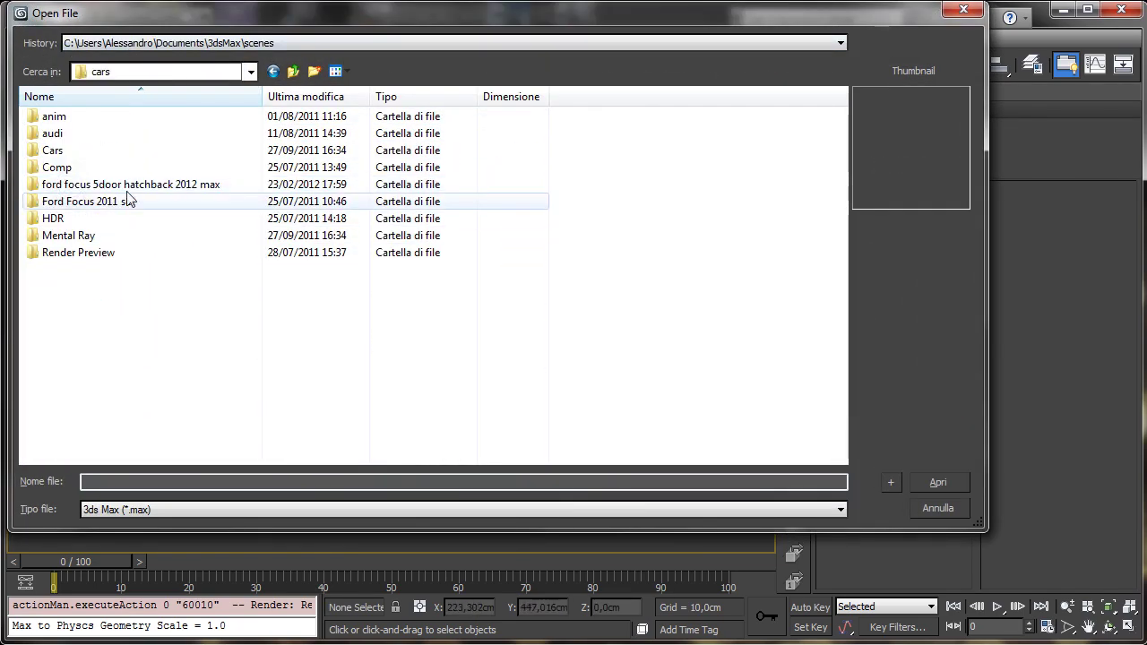
double_click(98, 184)
double_click(102, 117)
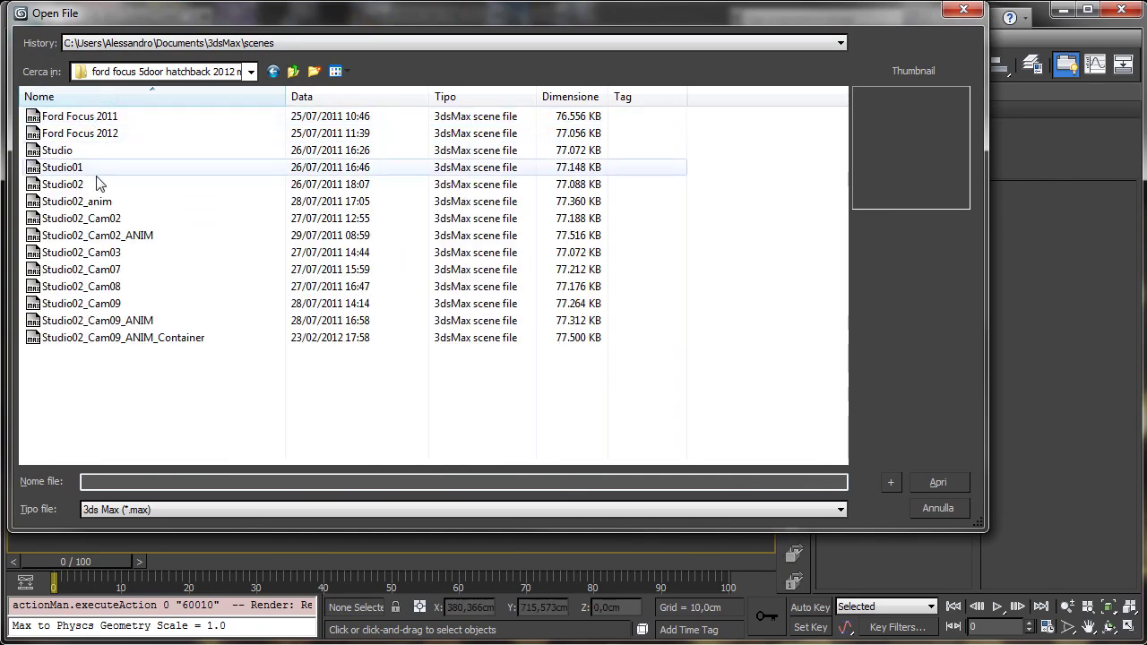
click(121, 304)
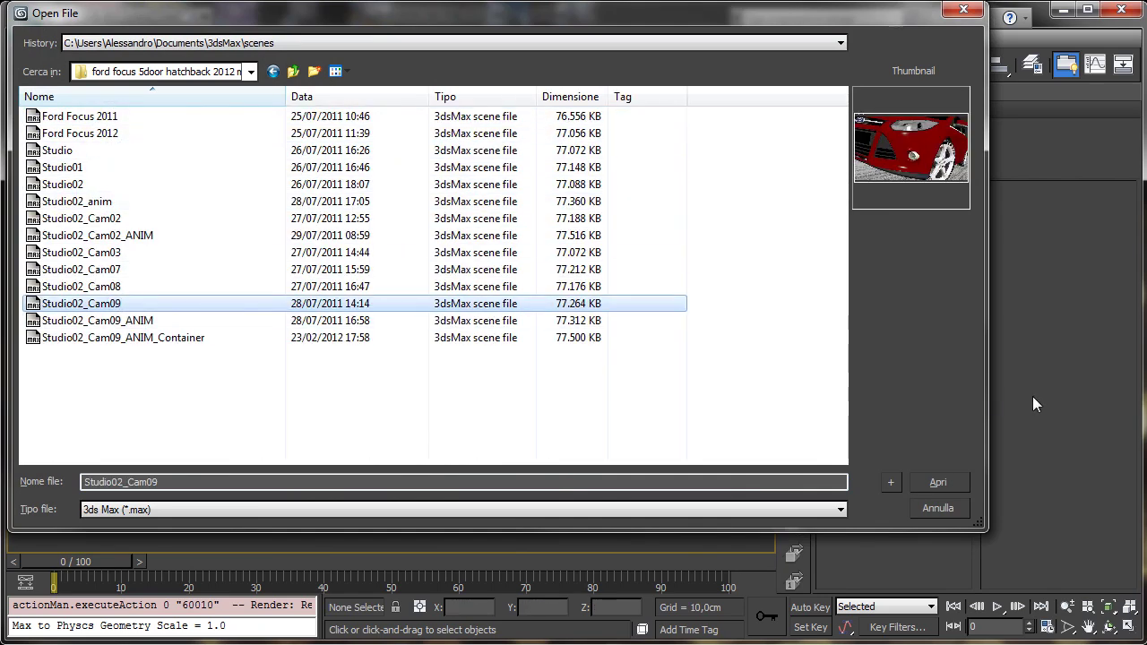
click(938, 482)
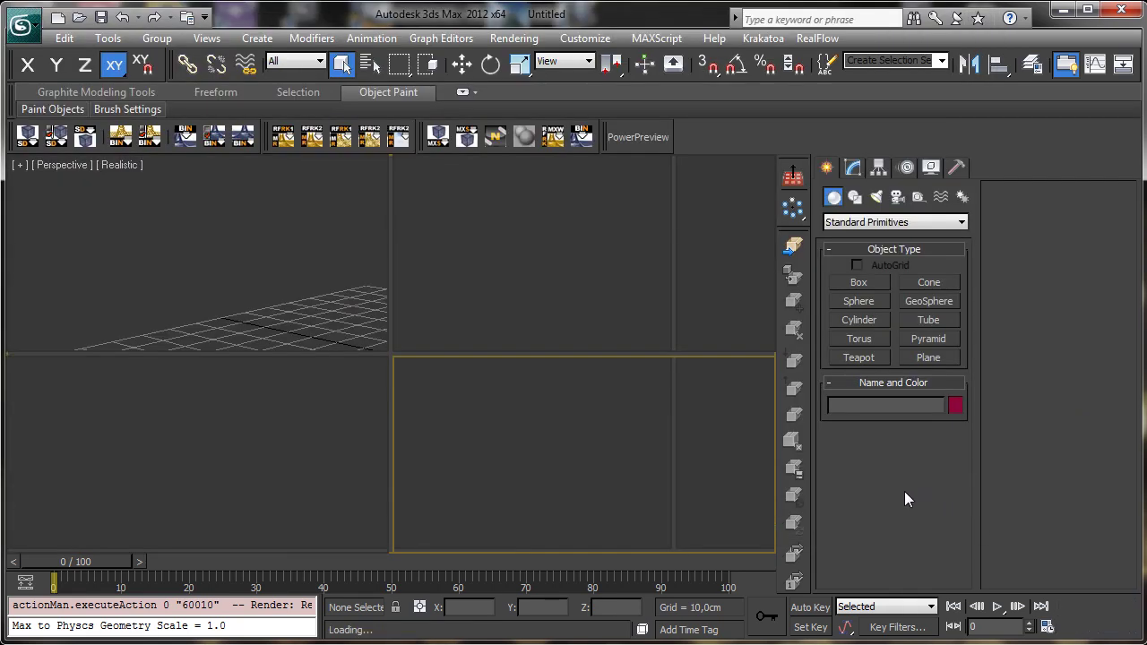
click(512, 472)
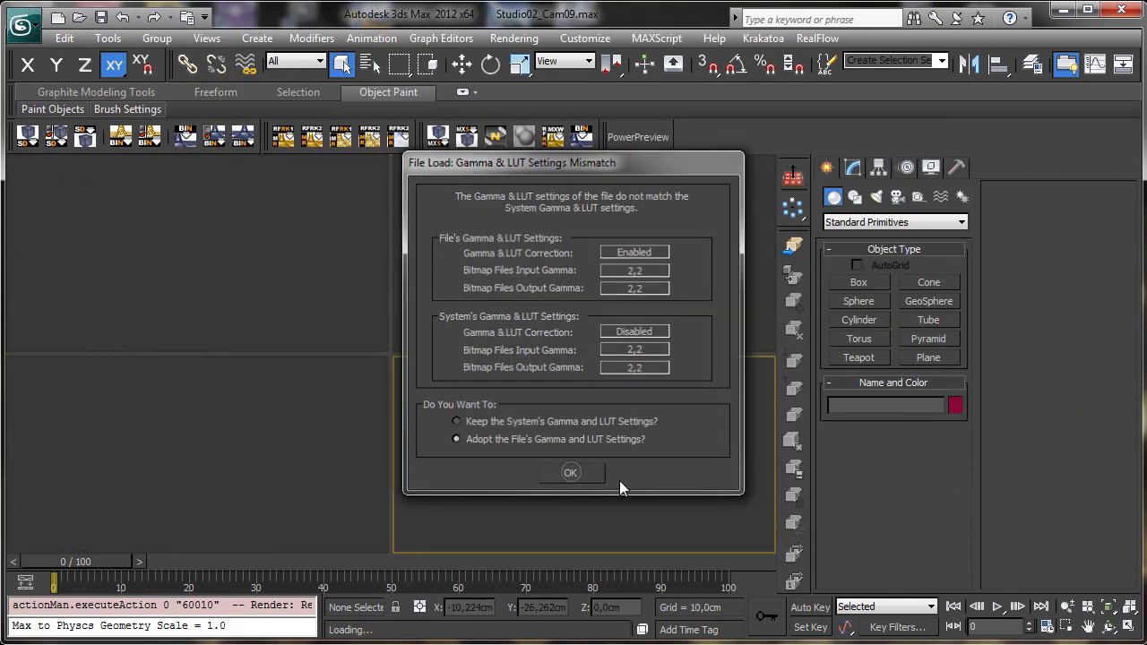
click(571, 413)
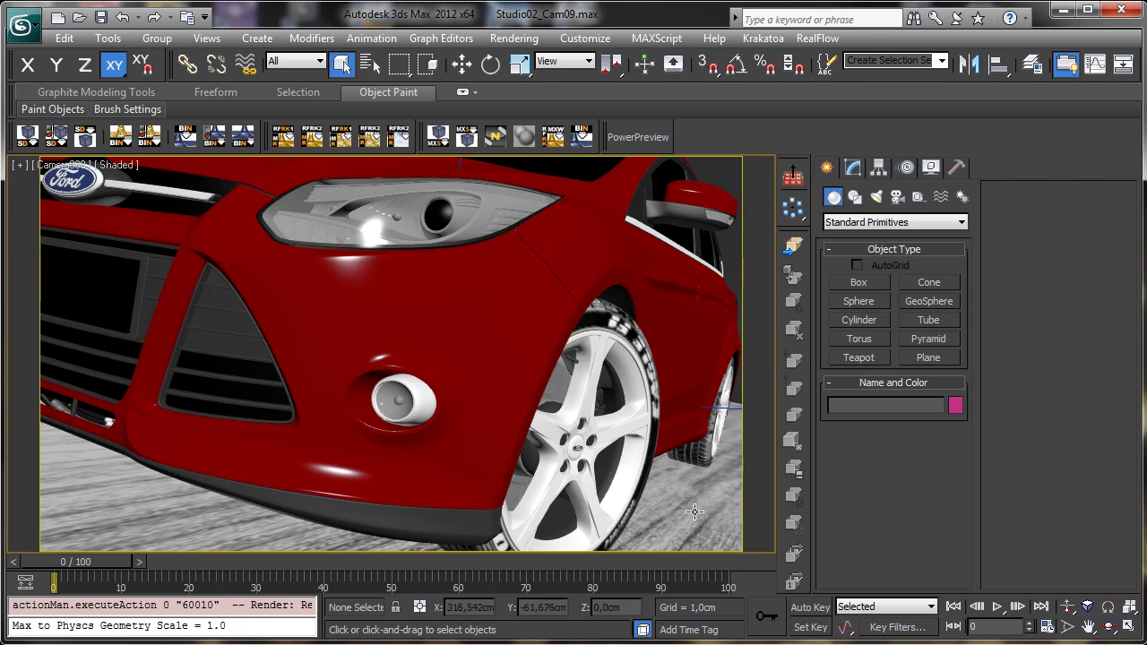
- Delete the Plane002 floor, switch the viewport to Perspective and zoom out to show the whole car
key(Delete)
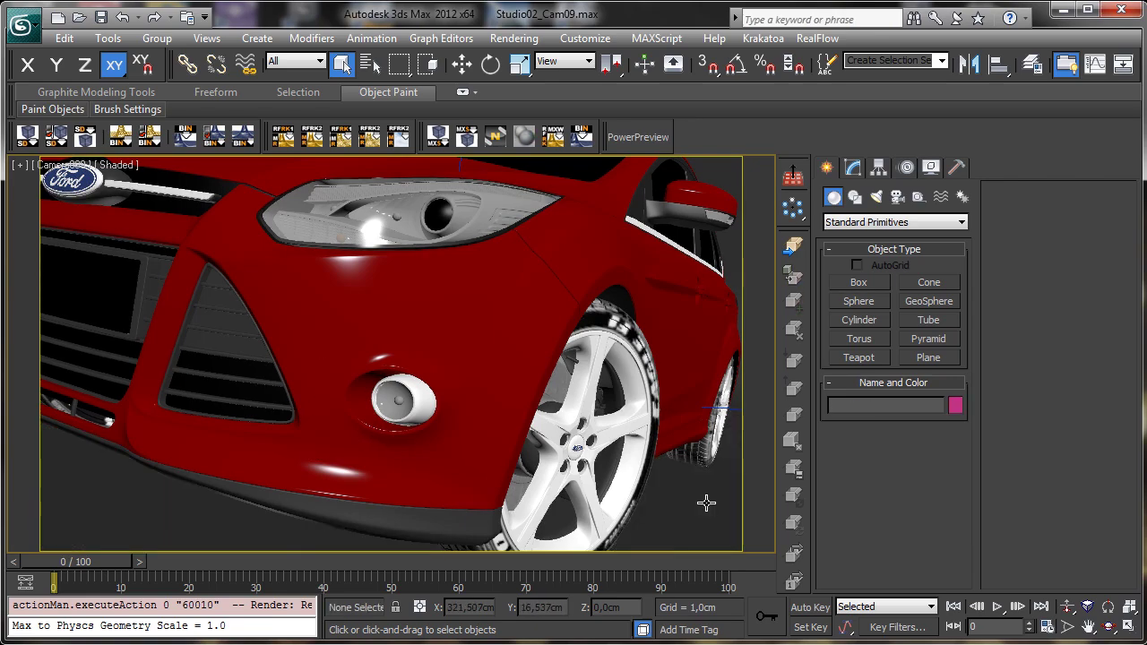
click(62, 165)
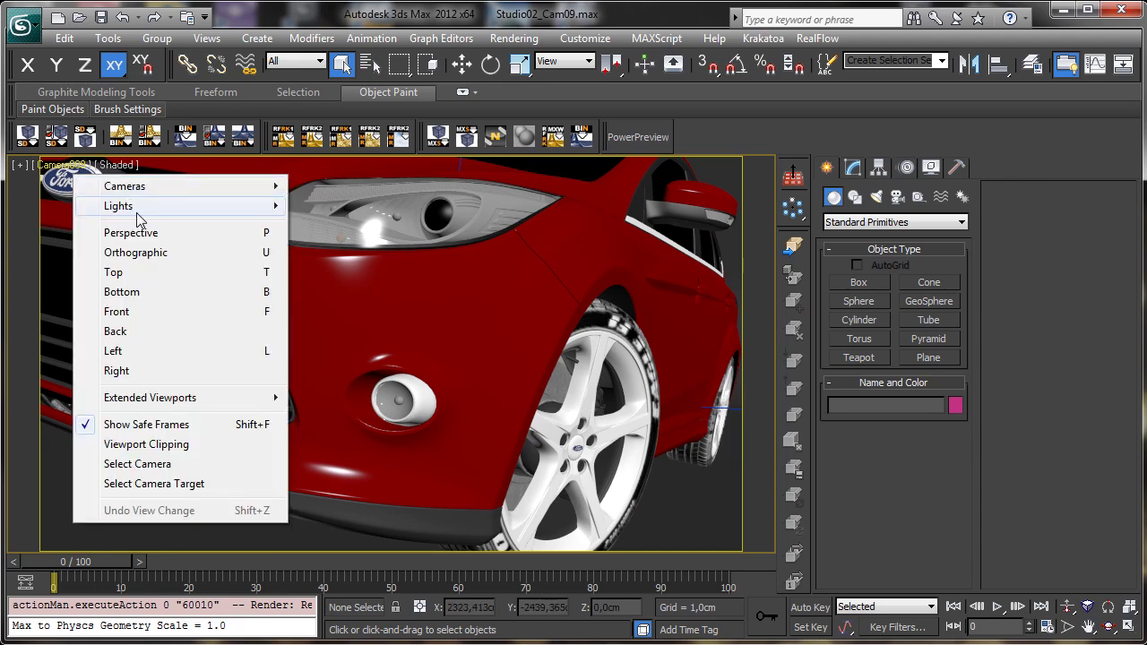
click(116, 233)
click(1067, 607)
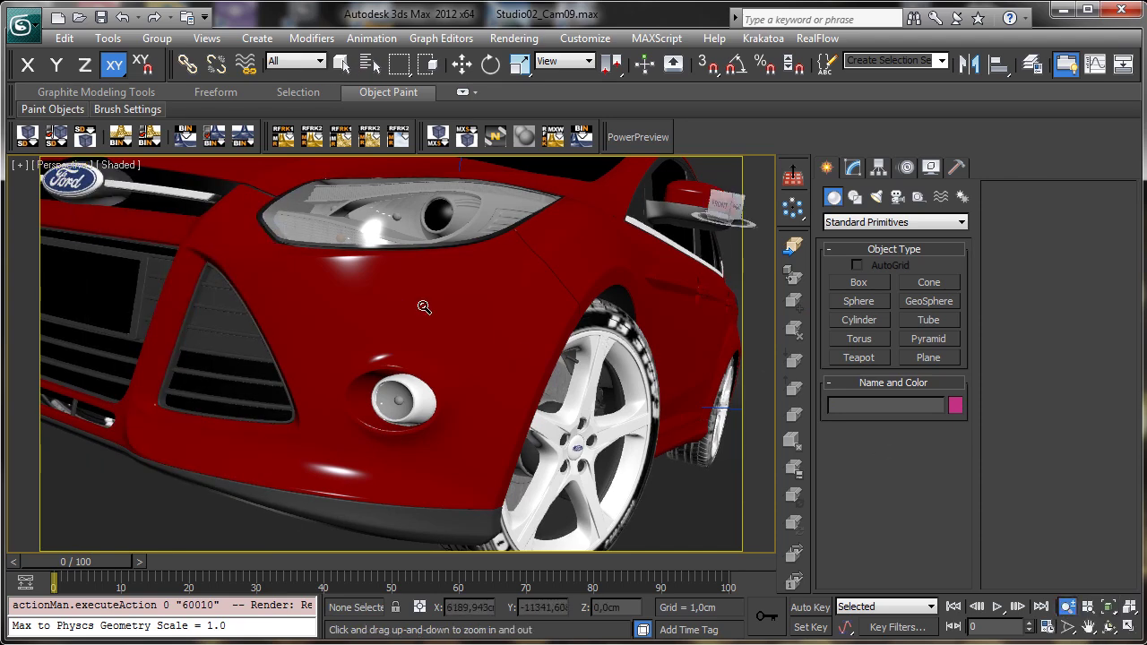
drag(439, 269, 448, 500)
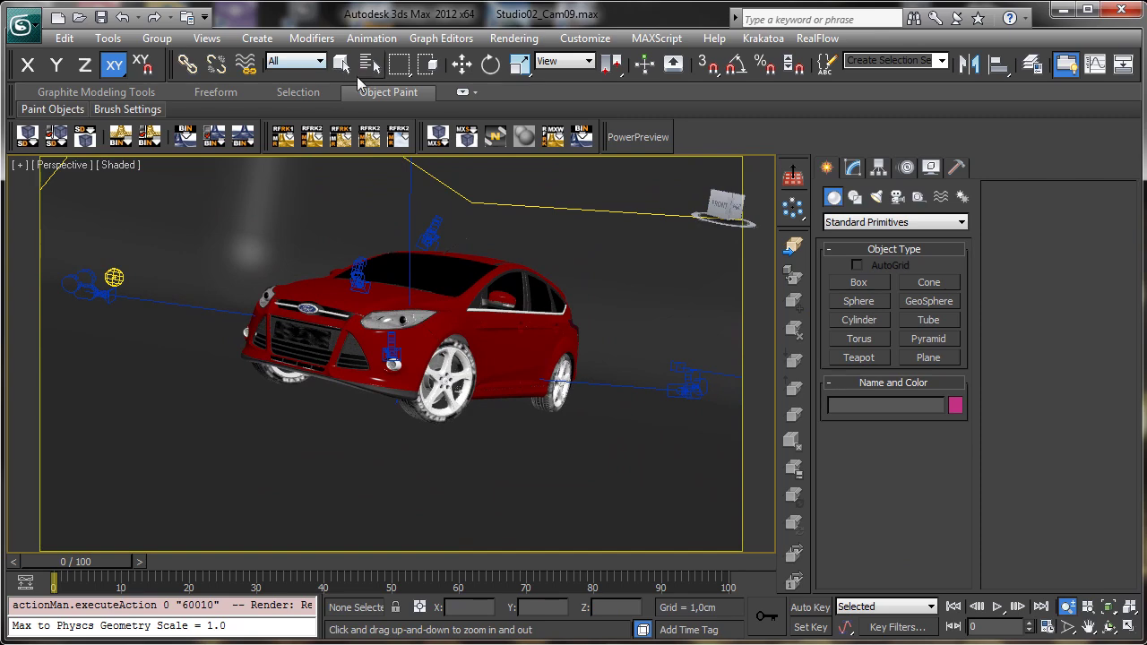
right_click(239, 200)
click(254, 207)
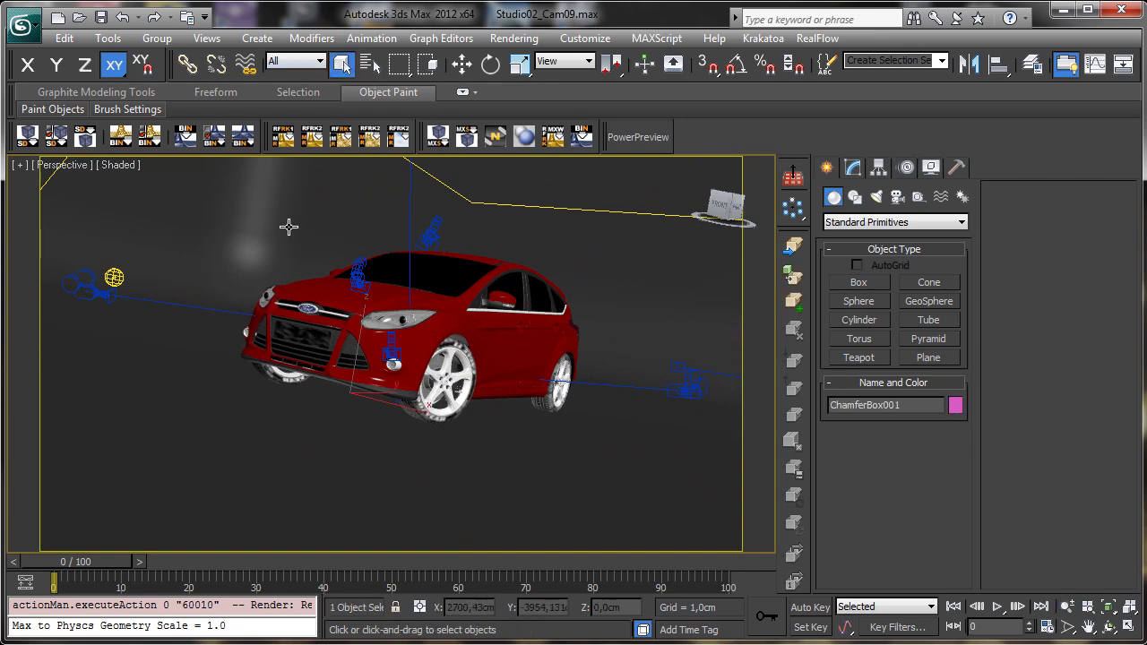
click(288, 227)
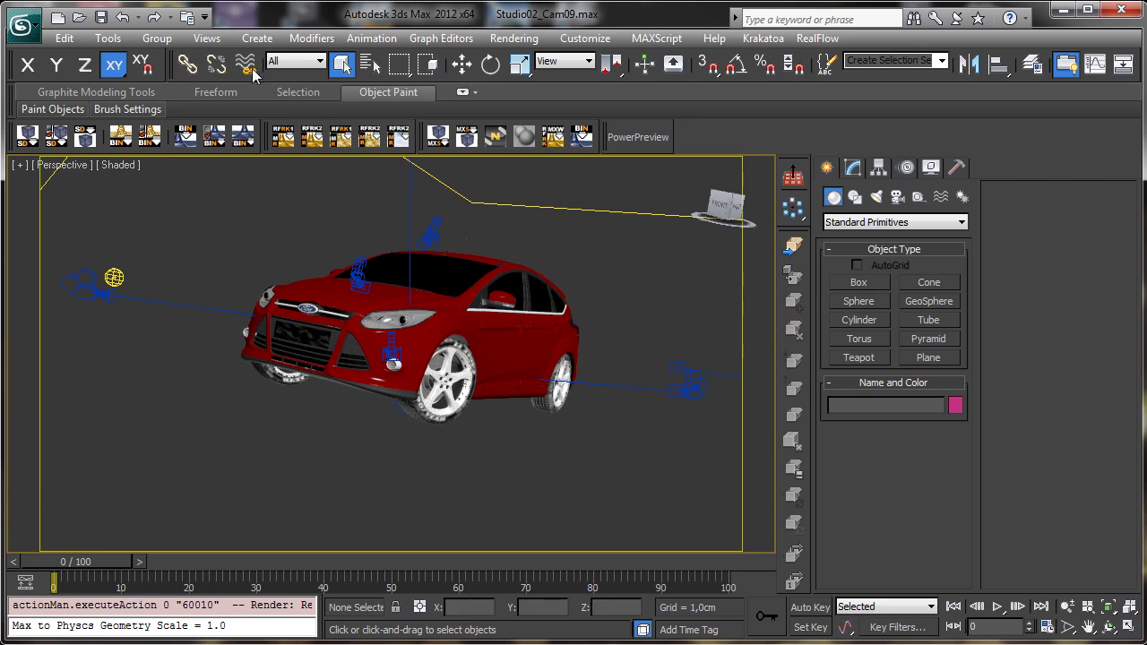
- Filter Select From Scene to lights only and select the six PhotometricLights
key(h)
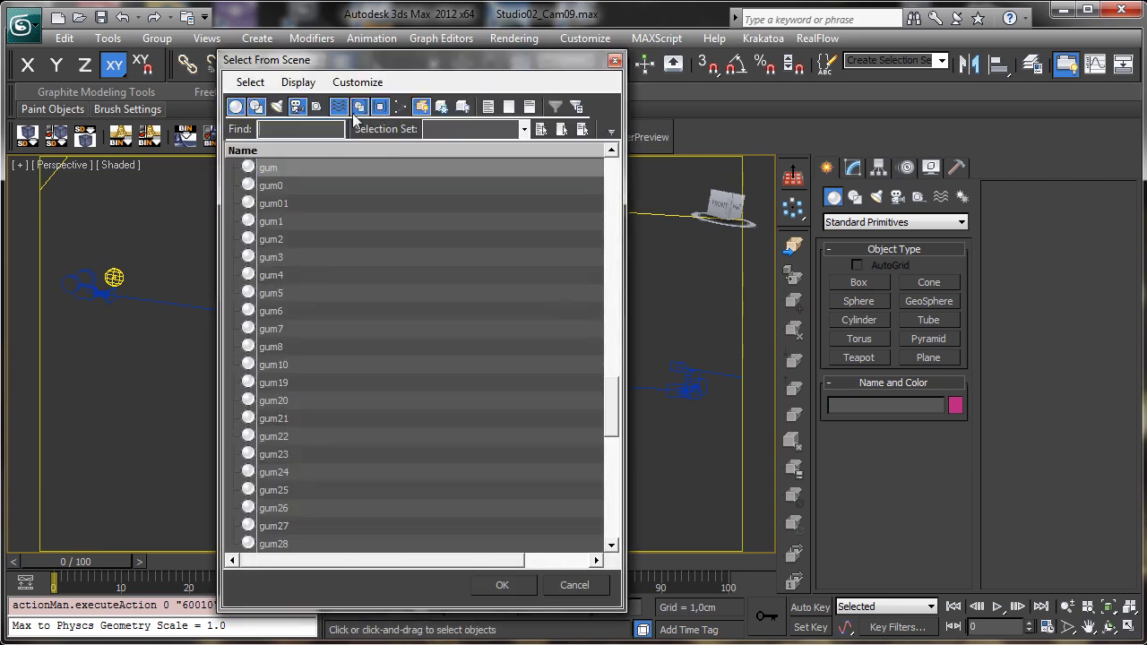
click(234, 106)
click(277, 106)
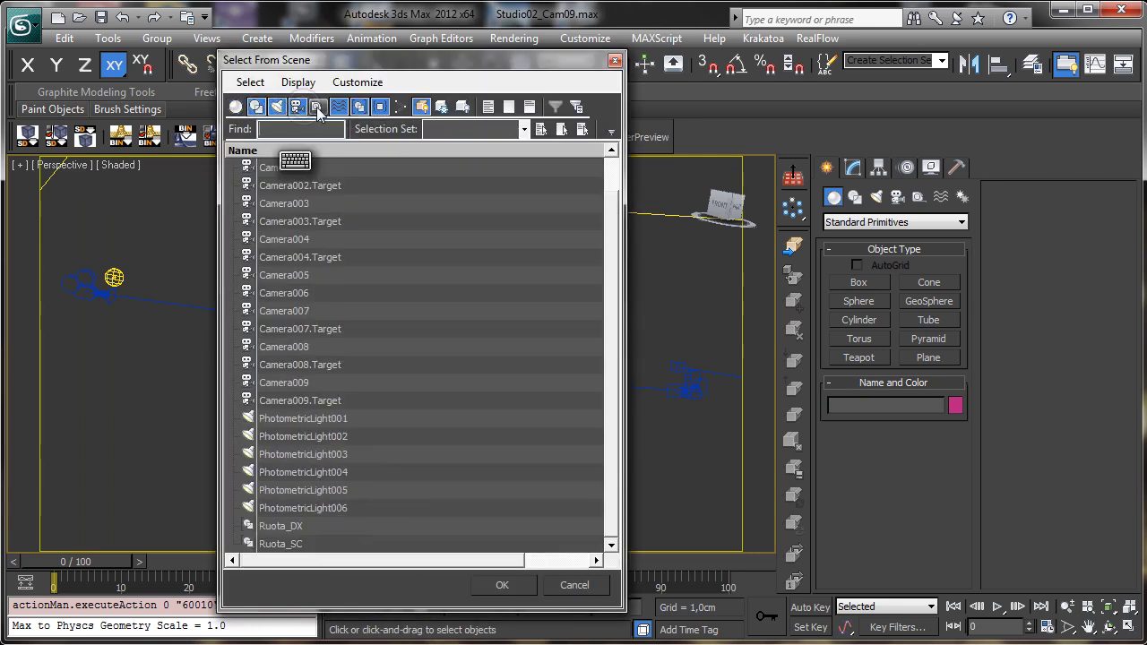
click(380, 107)
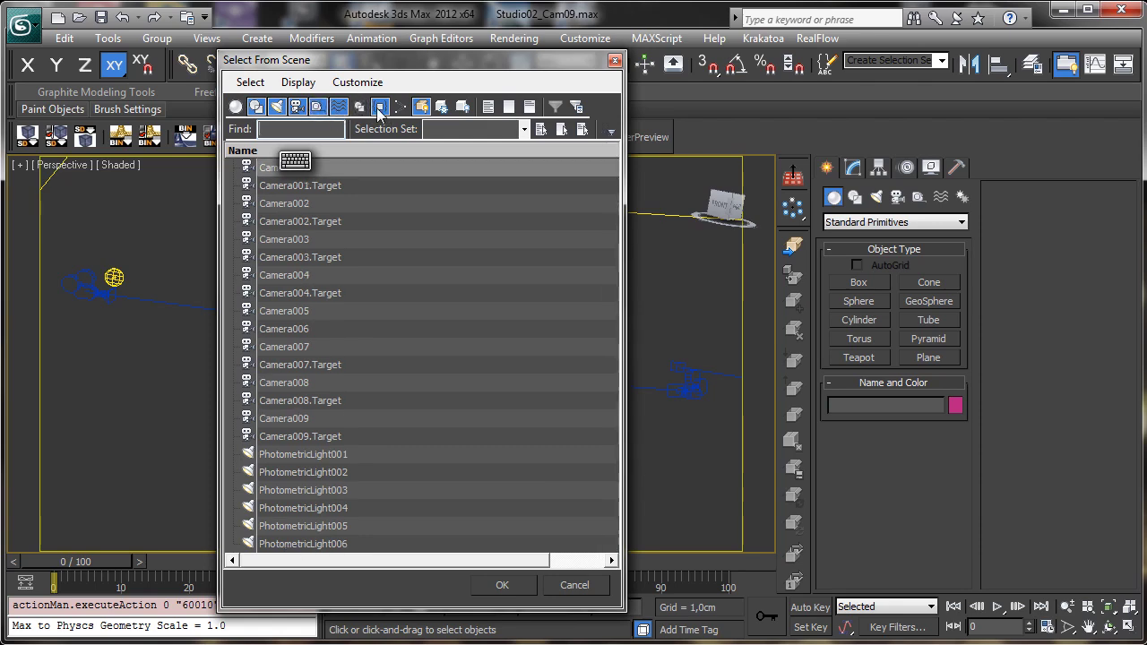
click(297, 107)
drag(269, 175, 315, 287)
click(502, 586)
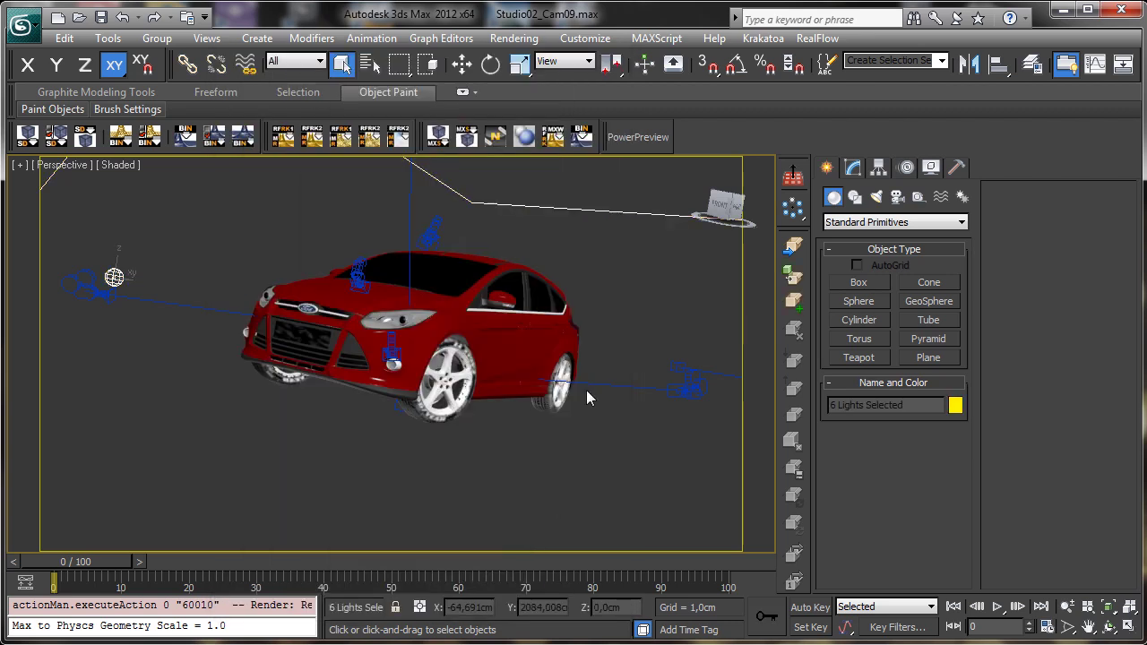
- Place a Standard Omni light, Omni001, in the viewport
click(876, 198)
click(879, 222)
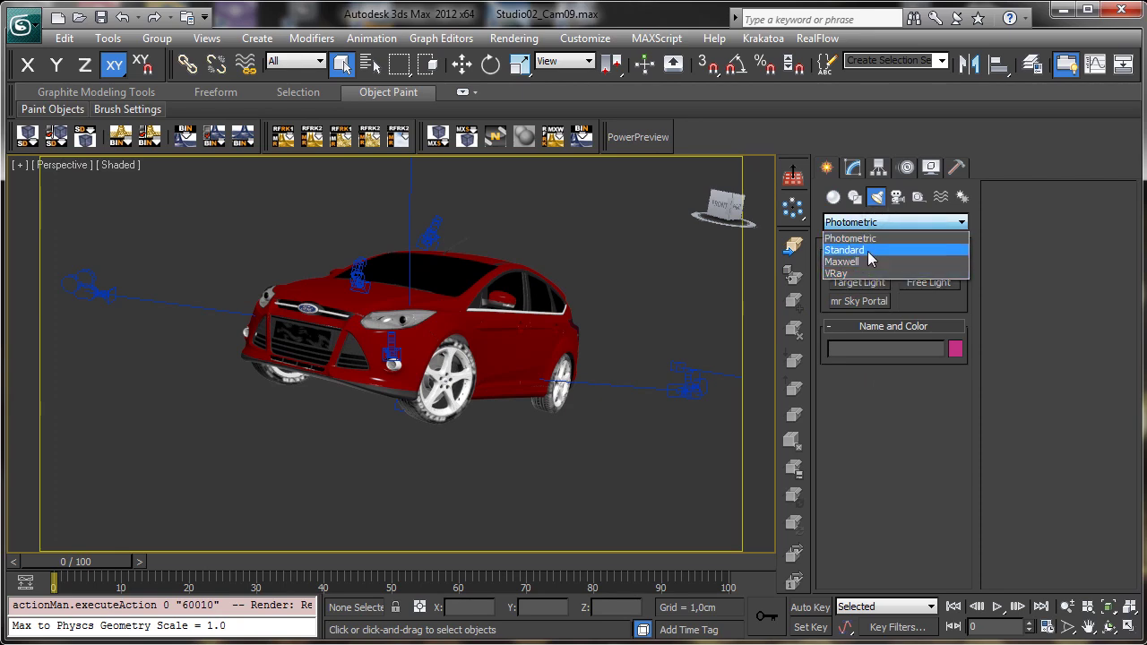
click(870, 251)
click(860, 320)
click(655, 508)
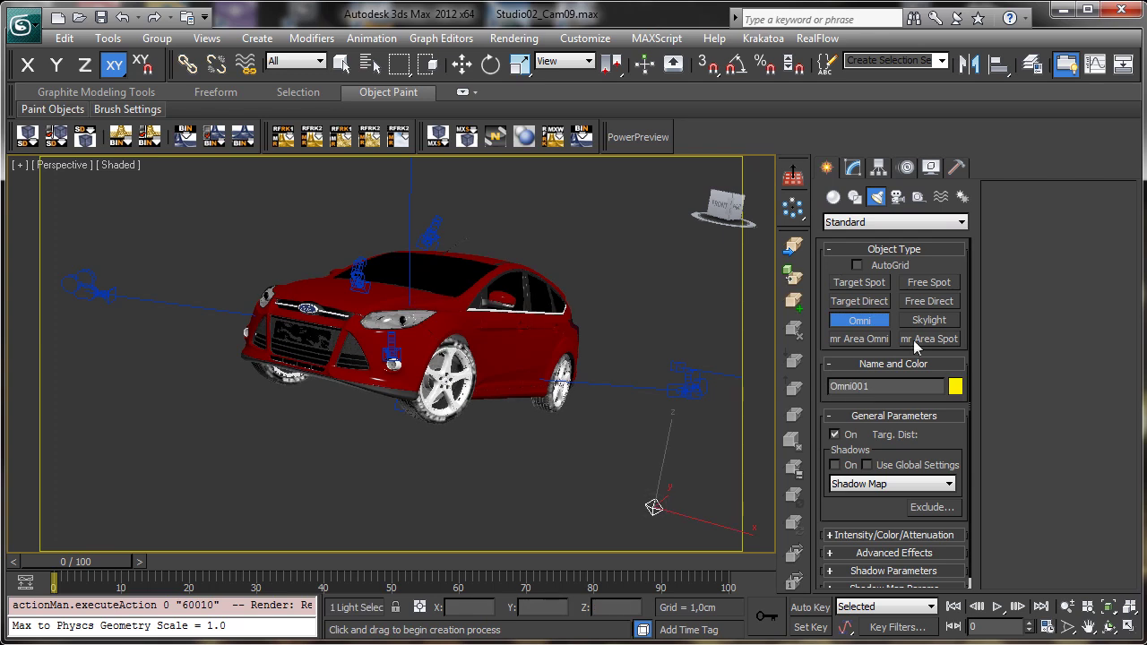
- Turn off Omni001's illumination in the Modify panel
click(852, 168)
click(835, 403)
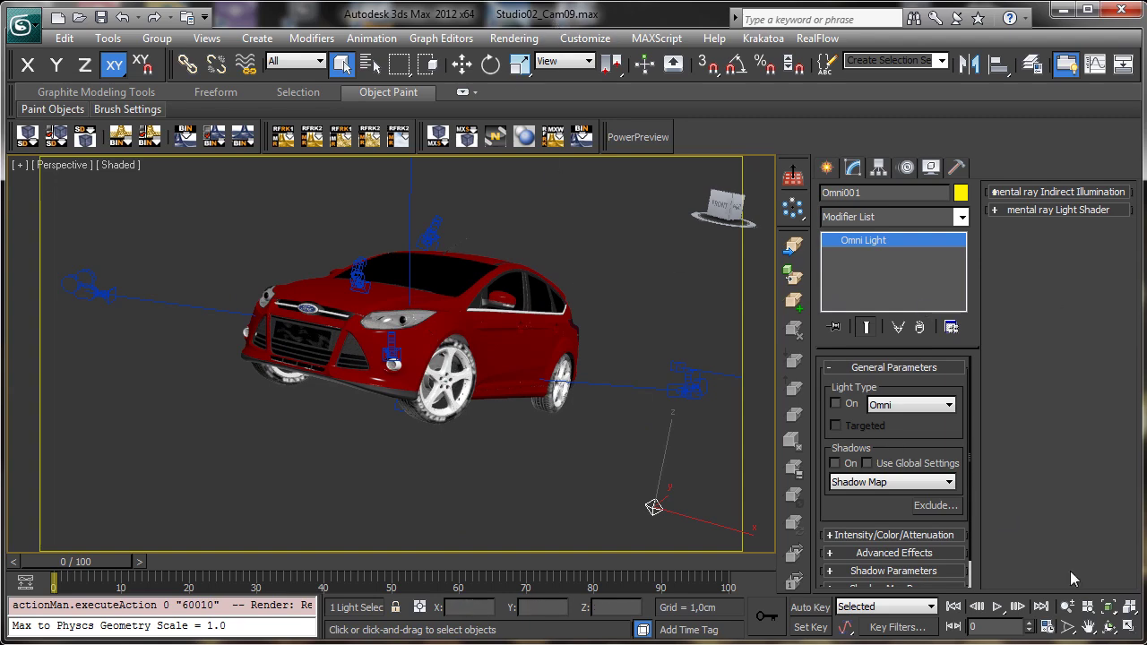
click(1086, 625)
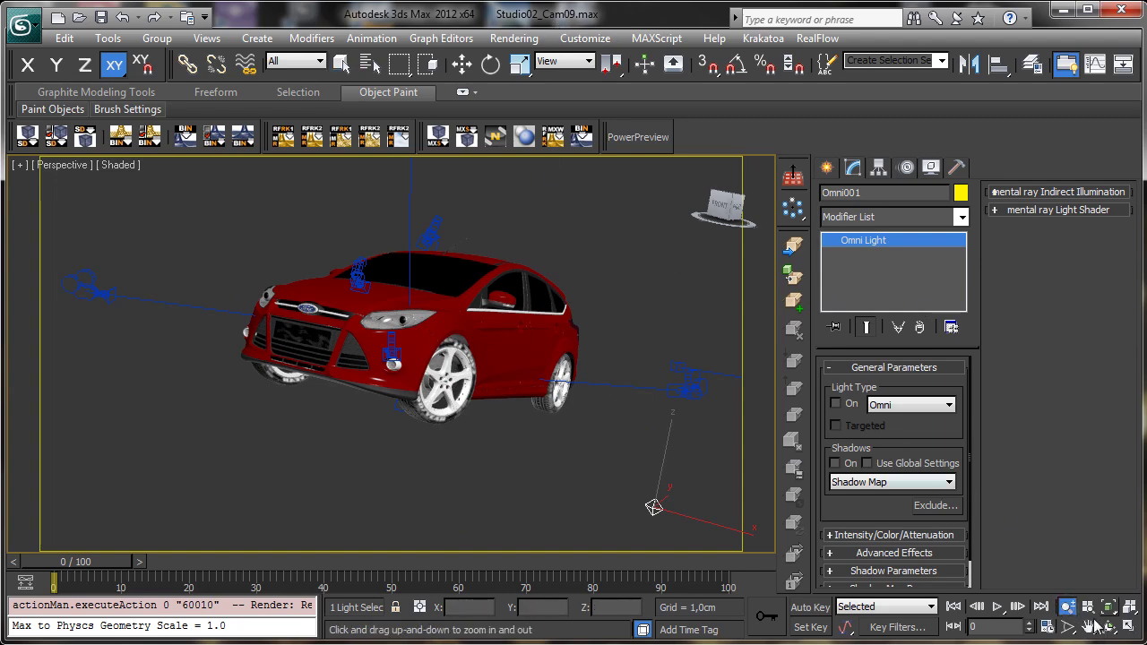
drag(501, 306, 476, 342)
- In Environment and Effects, clear the hdri0038.hdr environment map and set exposure control to none
click(341, 63)
click(514, 37)
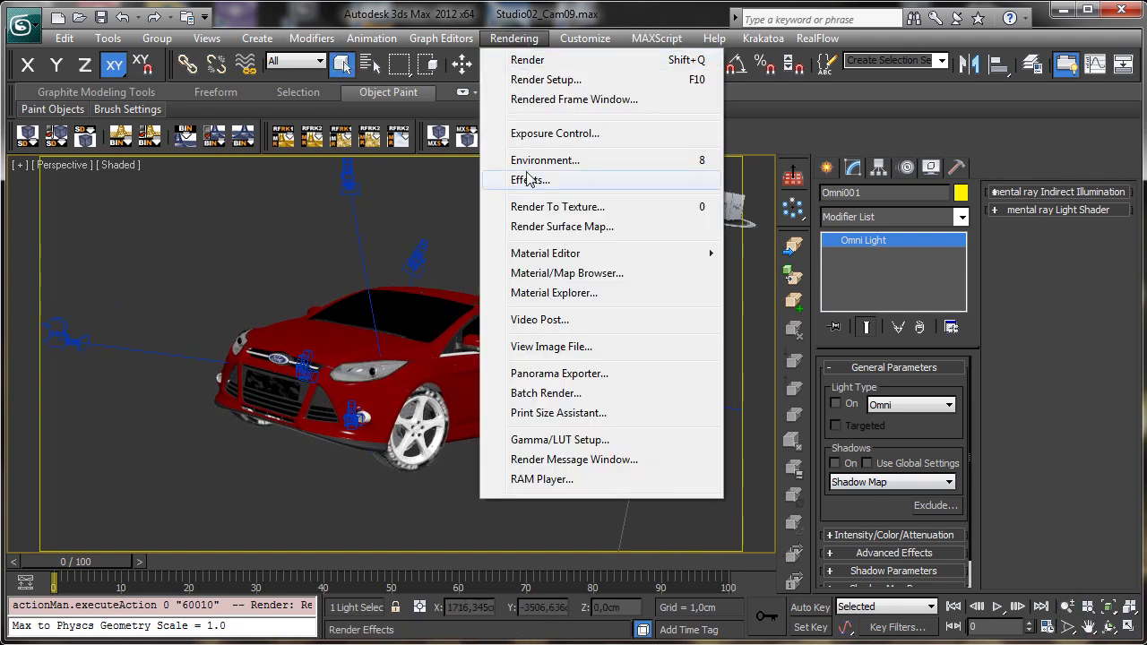
click(545, 160)
drag(445, 283, 401, 38)
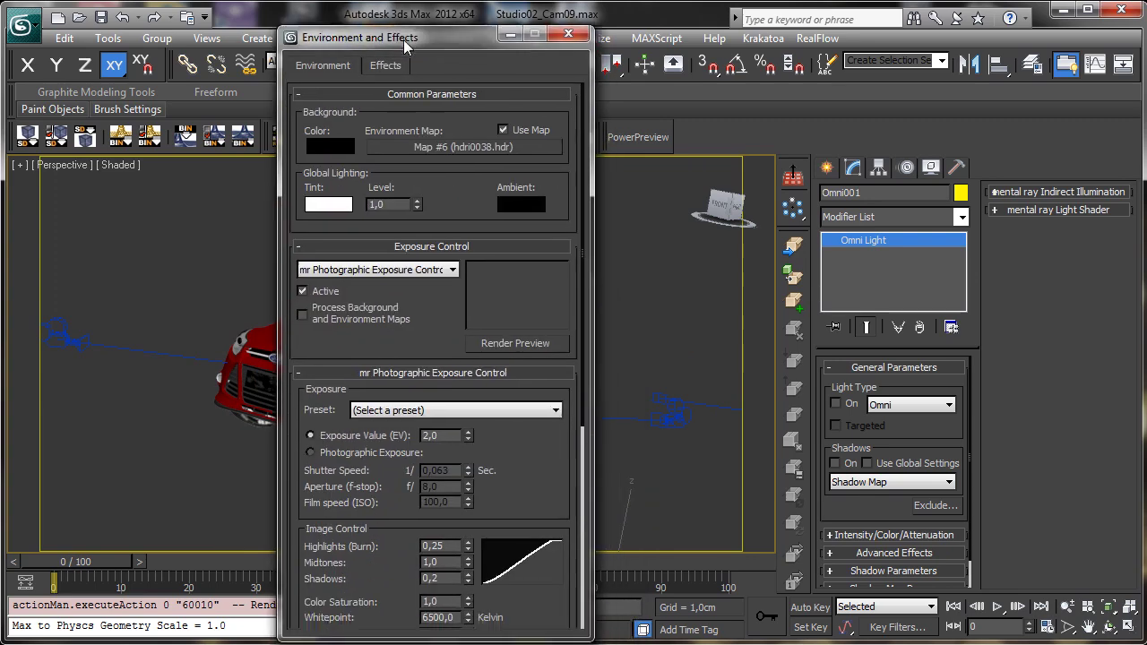
right_click(459, 139)
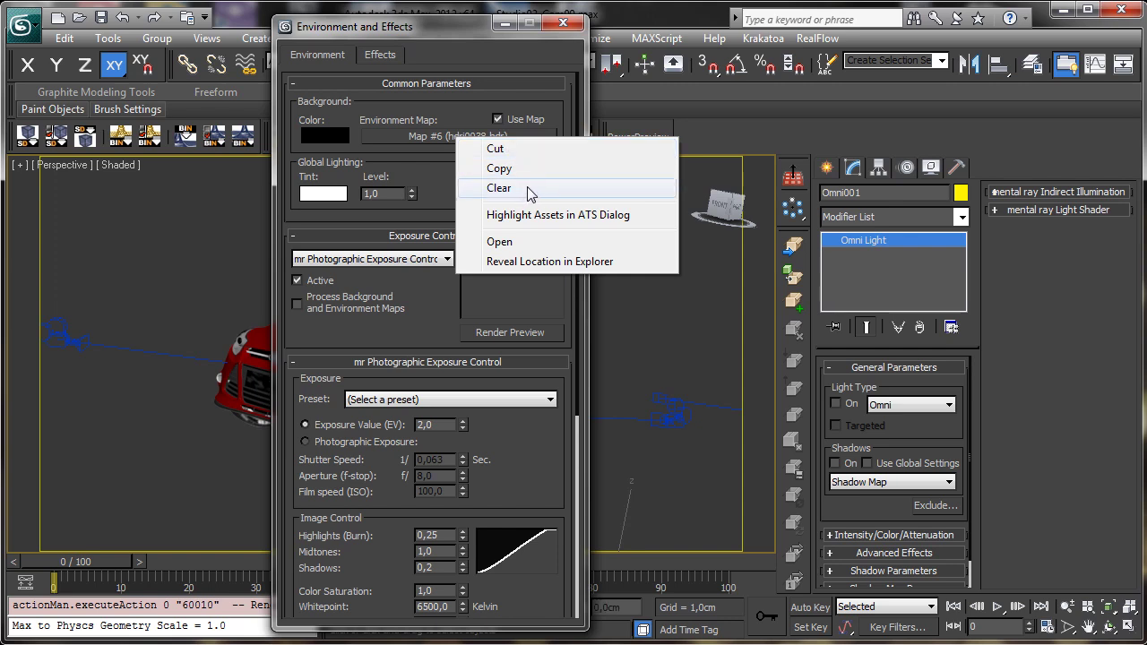
click(498, 188)
click(355, 260)
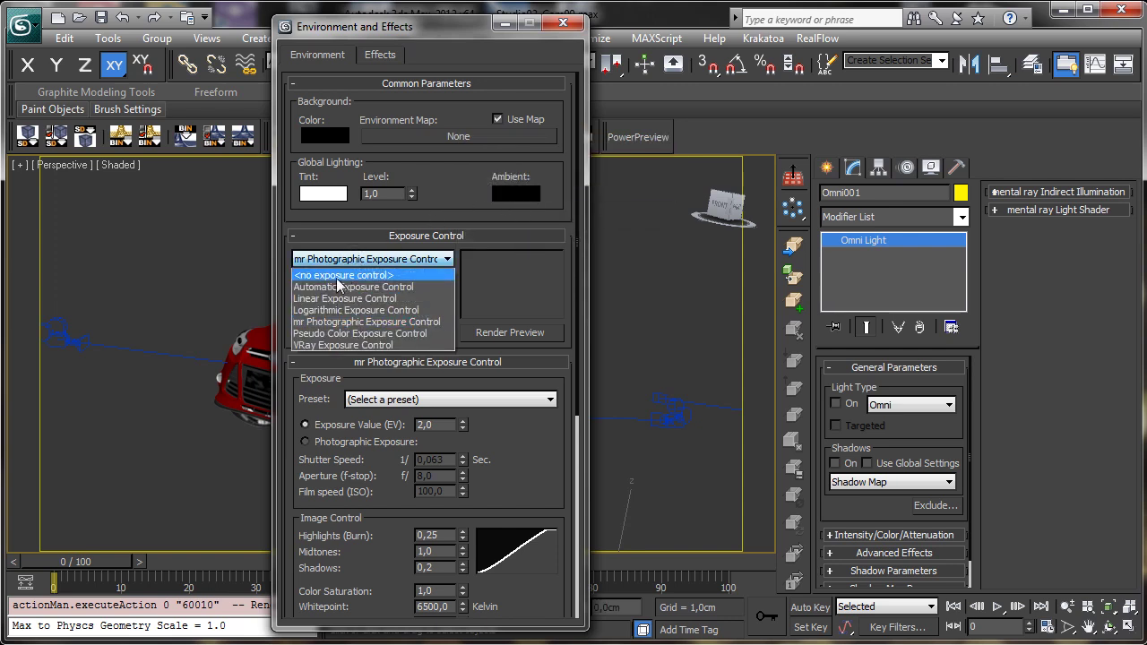
click(345, 272)
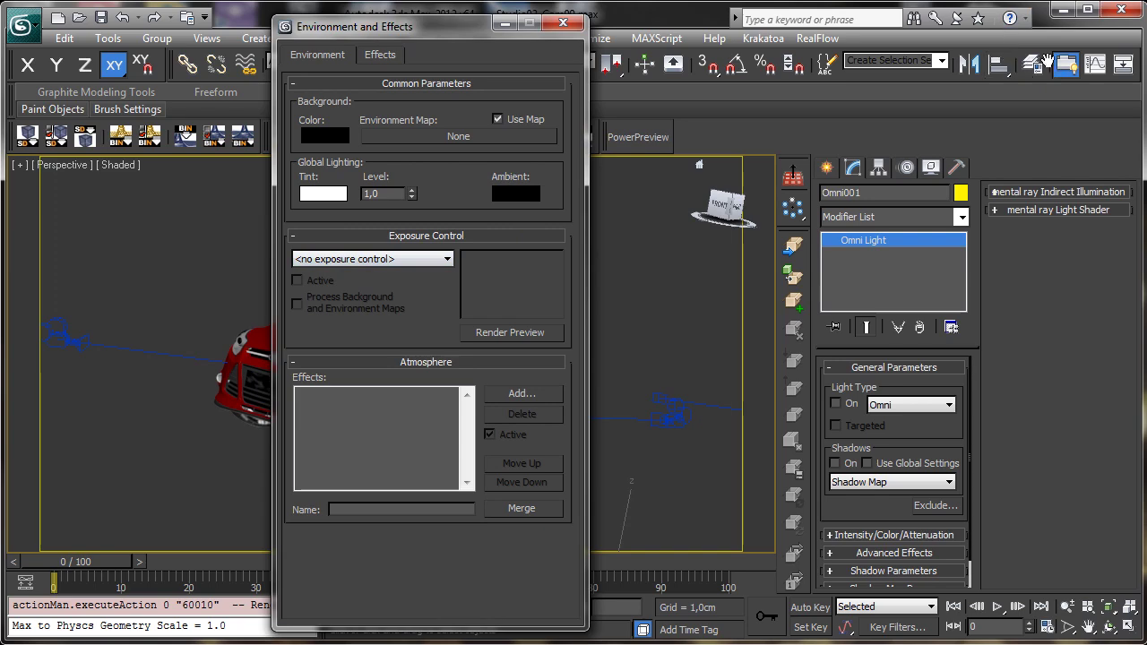
- Assign a Bitmap as environment map and browse to C:\Programmi\Autodesk\3ds Max 2012
click(471, 134)
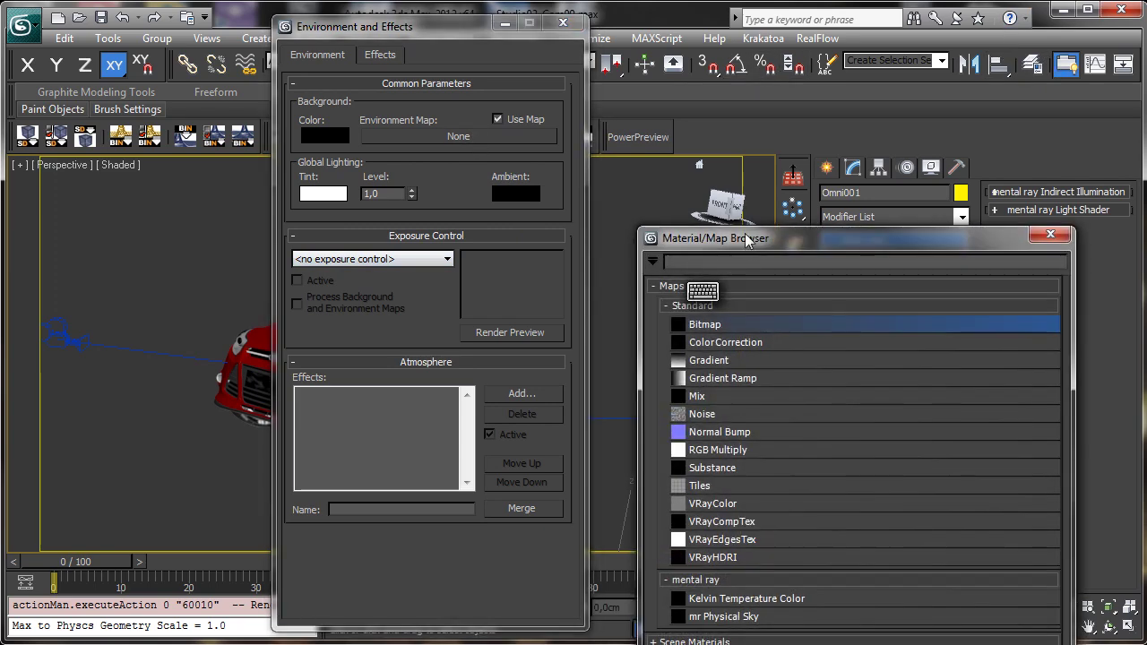
double_click(668, 100)
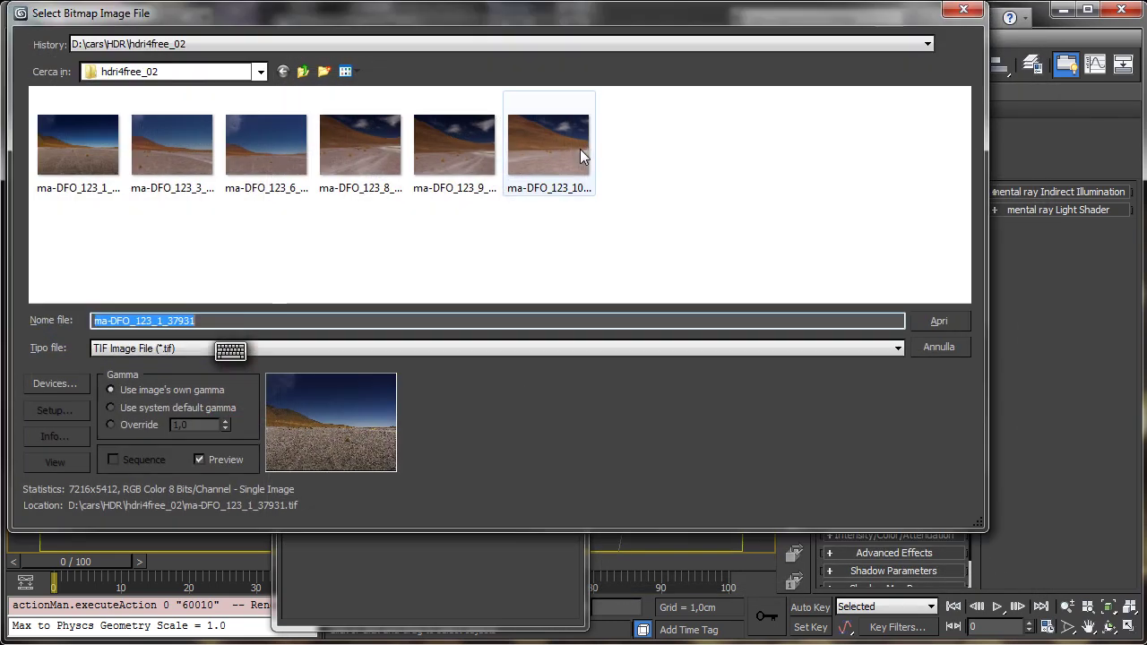
click(222, 74)
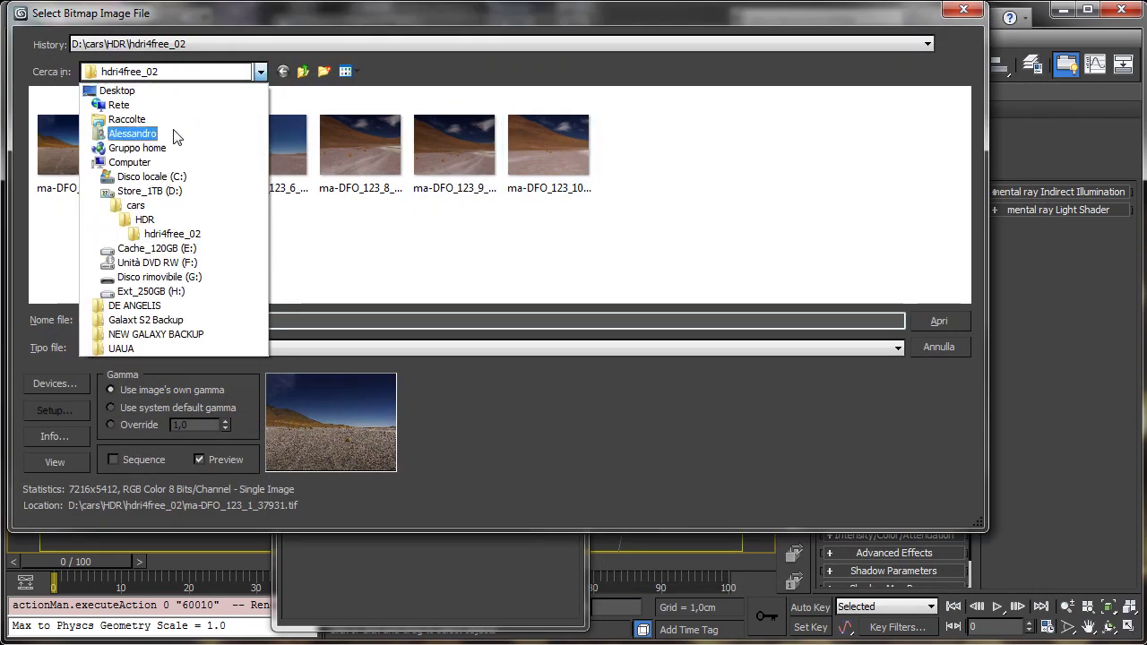
click(211, 176)
double_click(130, 153)
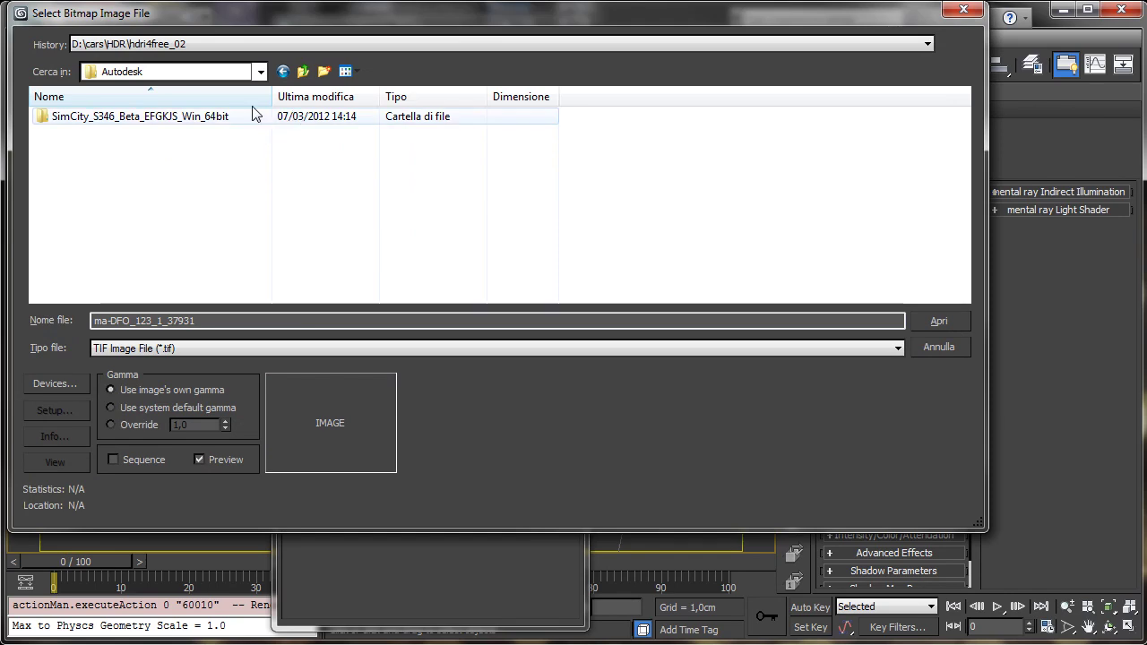
click(260, 72)
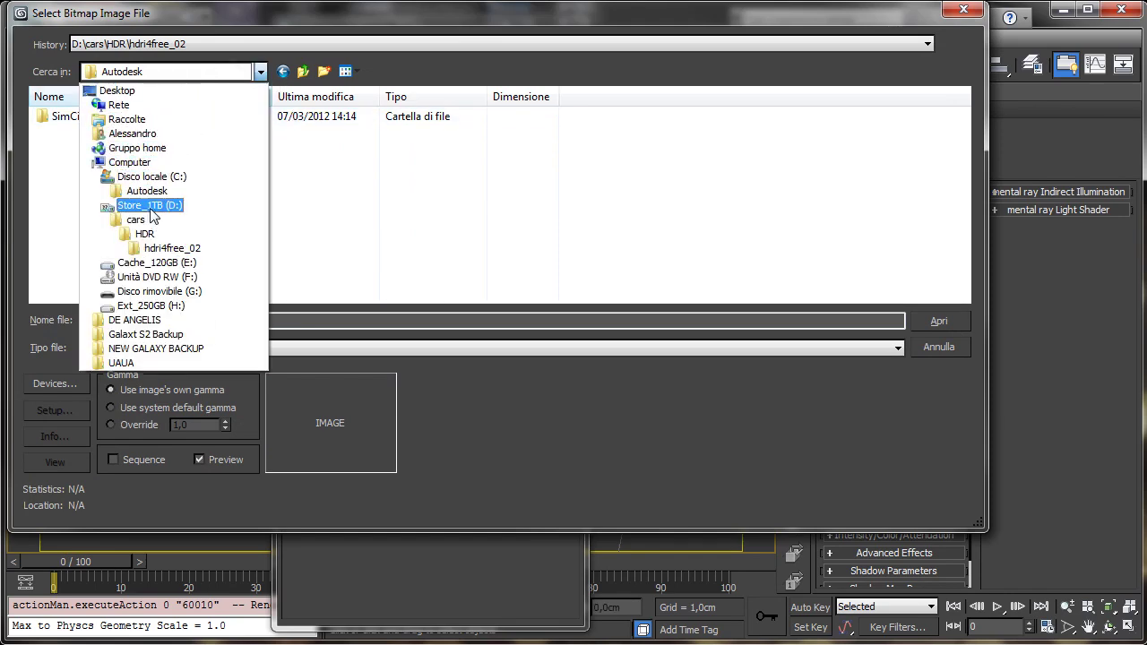
click(151, 176)
drag(964, 129, 964, 219)
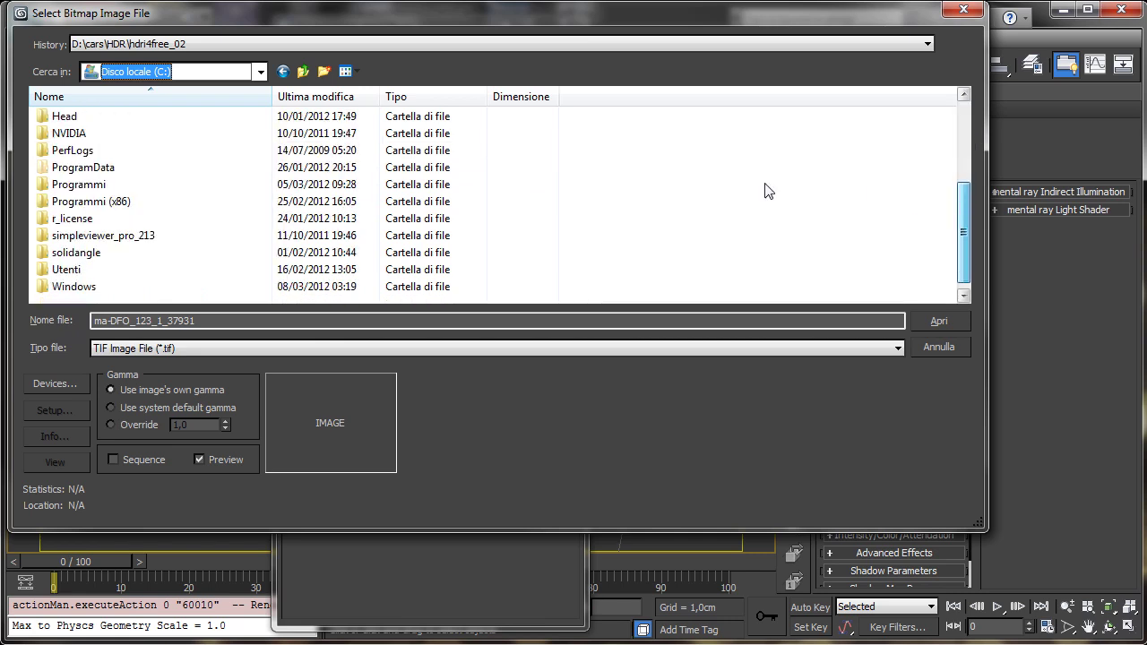
double_click(153, 185)
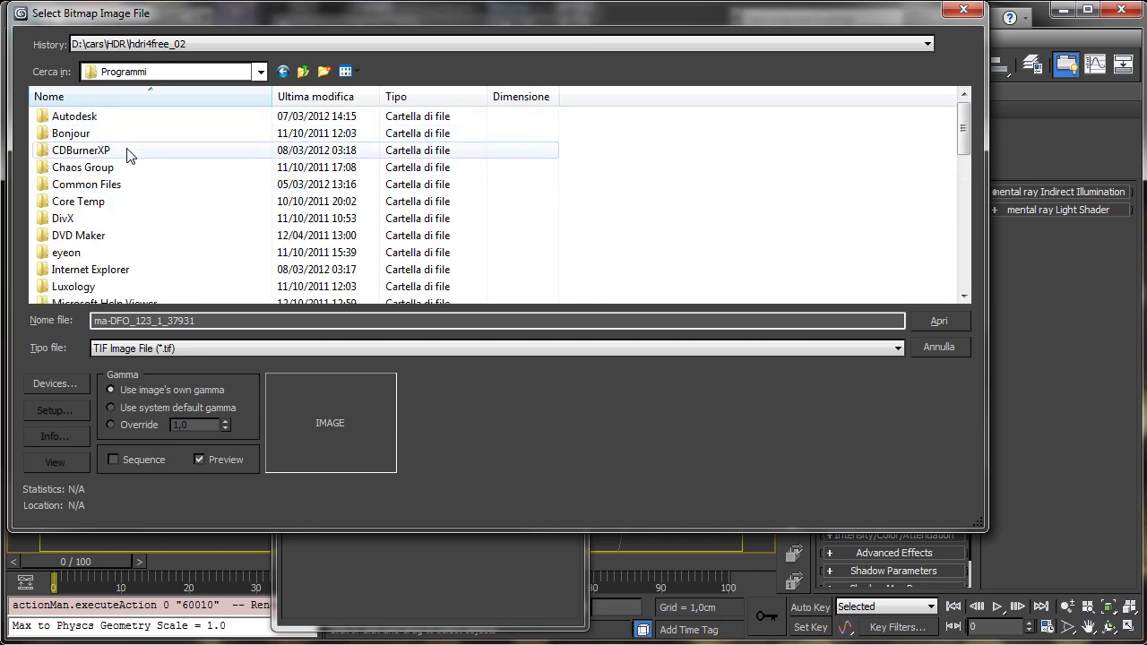
double_click(121, 117)
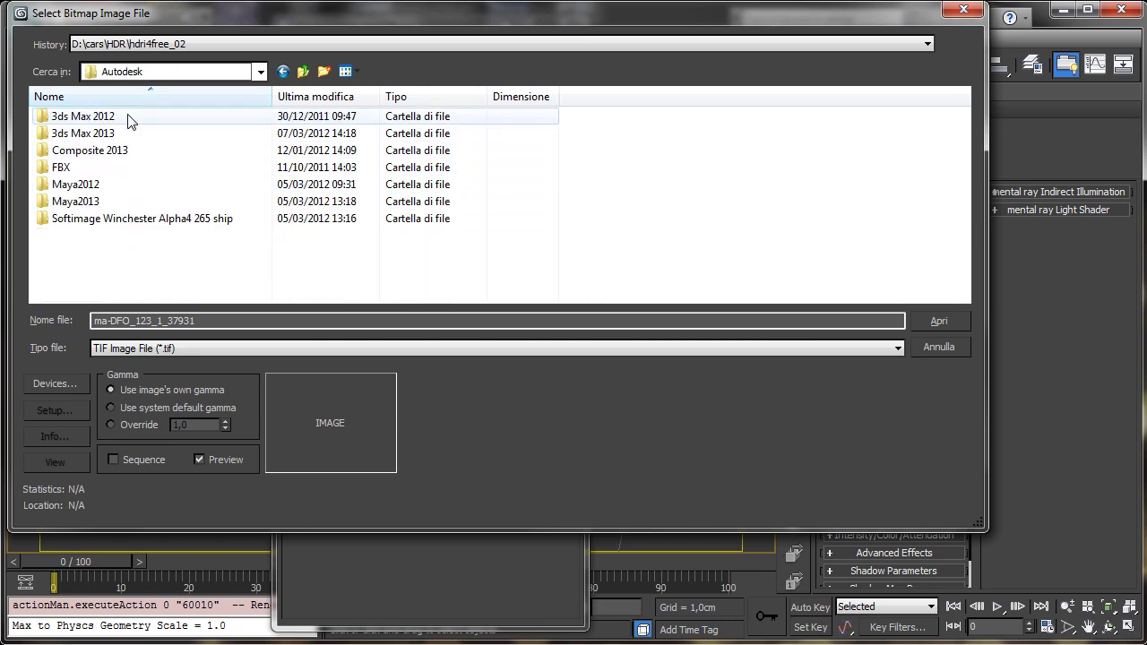
double_click(125, 118)
- Load KC_outside_hi.hdr from maps\HDRs with all formats shown, accepting the HDRI load settings
drag(963, 120, 964, 181)
click(107, 187)
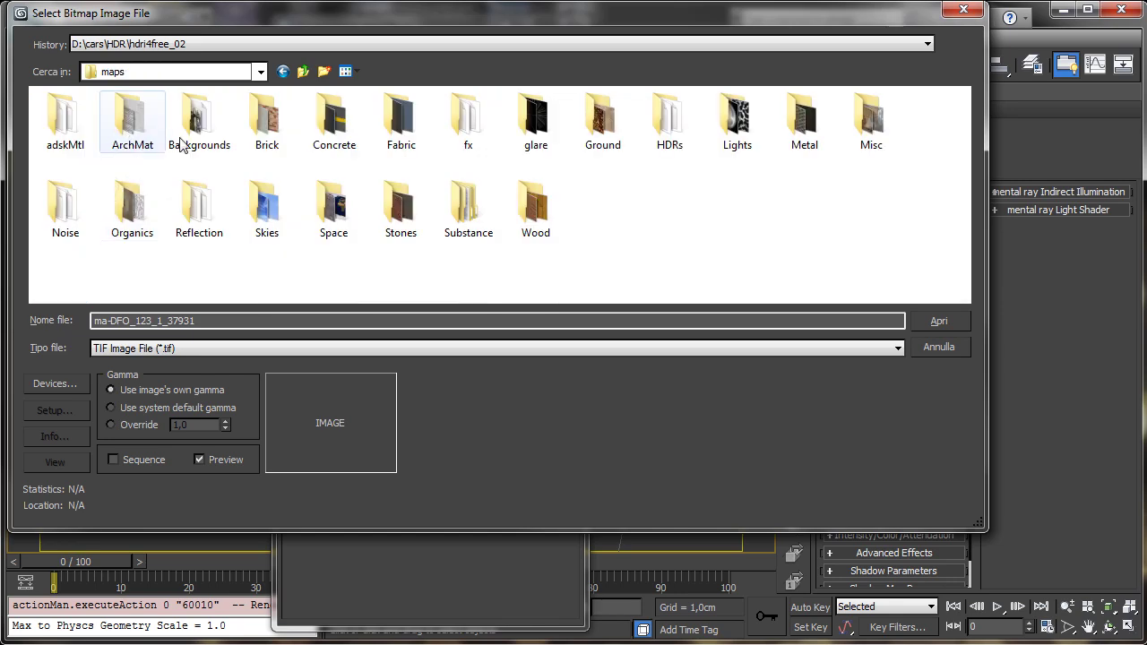
double_click(668, 135)
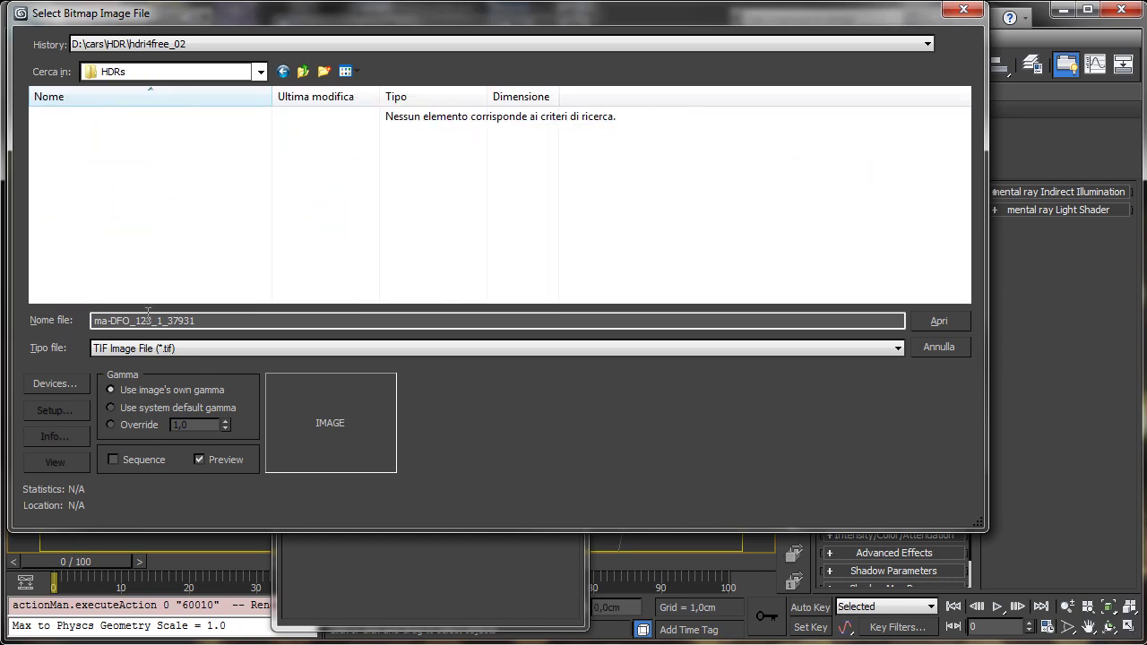
click(151, 349)
click(151, 365)
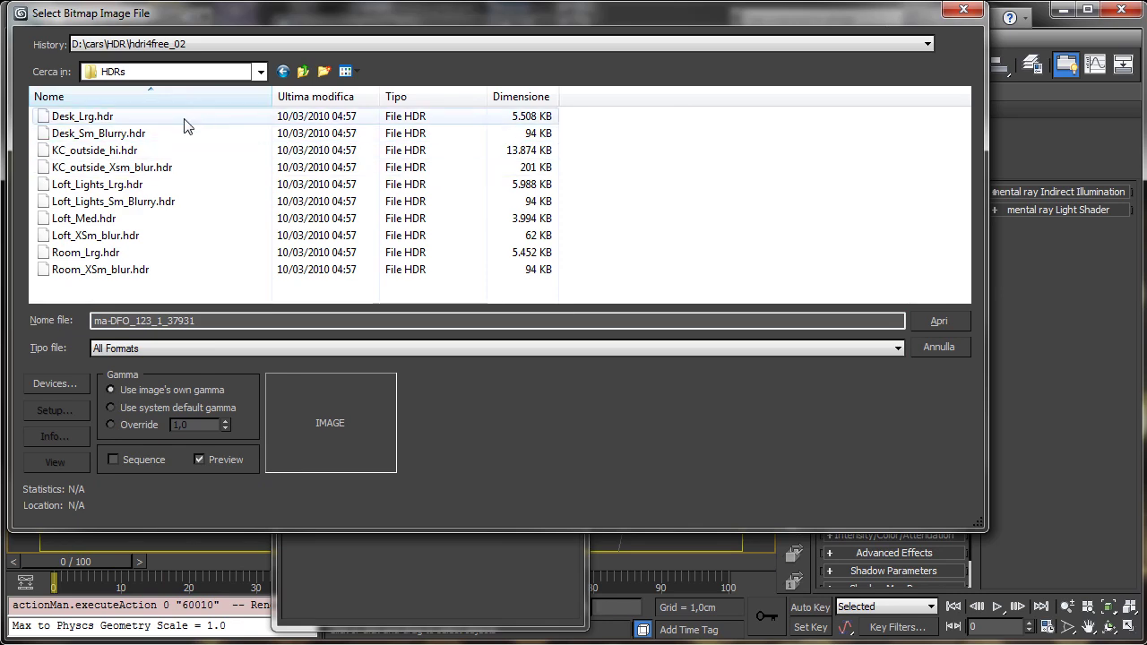
click(109, 155)
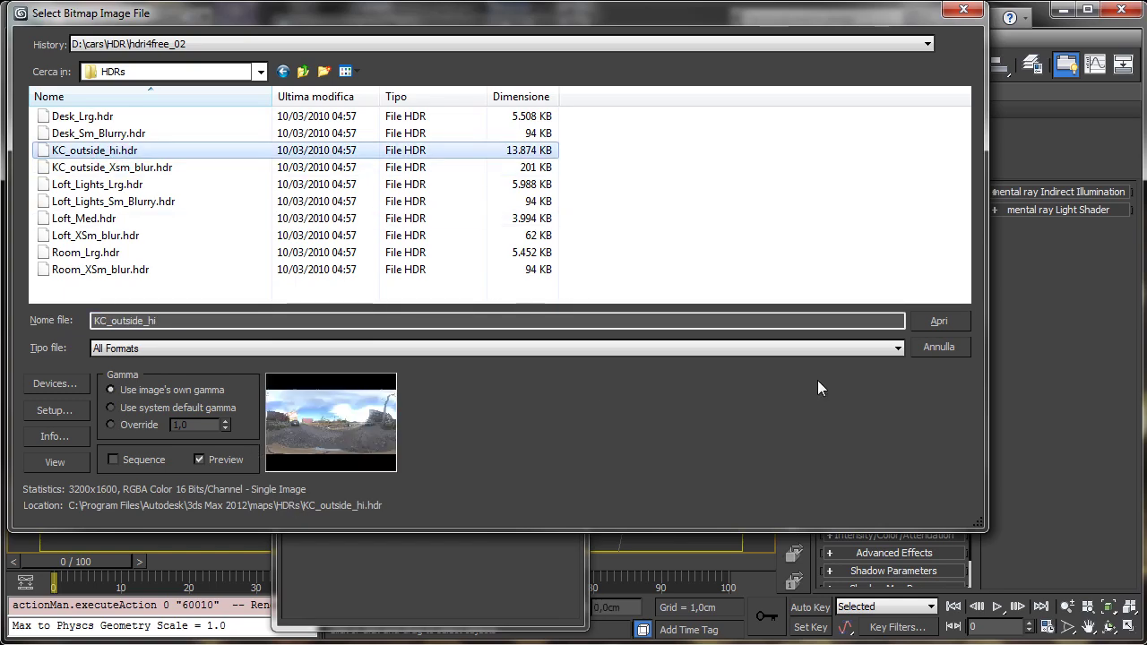
click(954, 321)
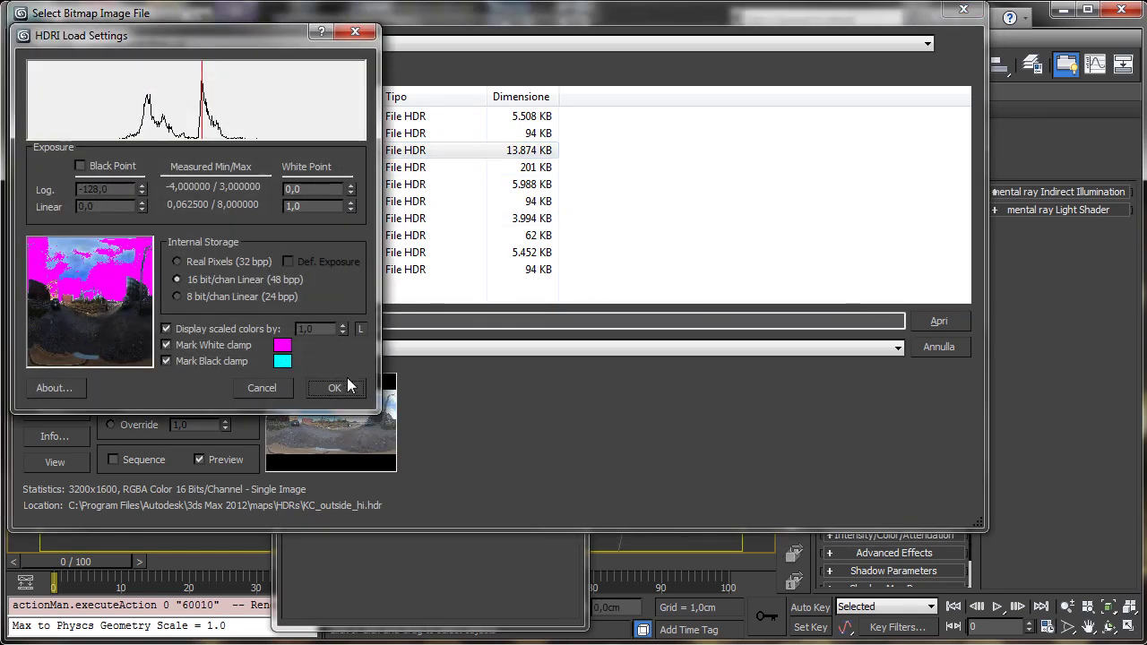
click(335, 388)
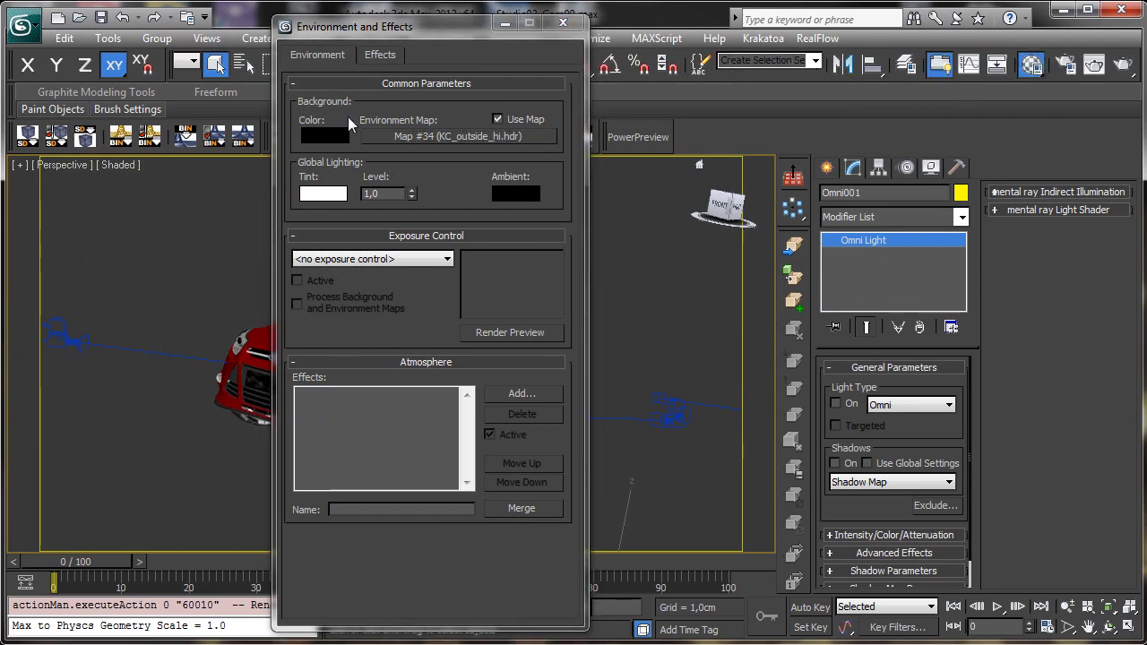
- Open the Material Editor and reset its sample slots to defaults
key(m)
drag(466, 134, 828, 9)
click(979, 31)
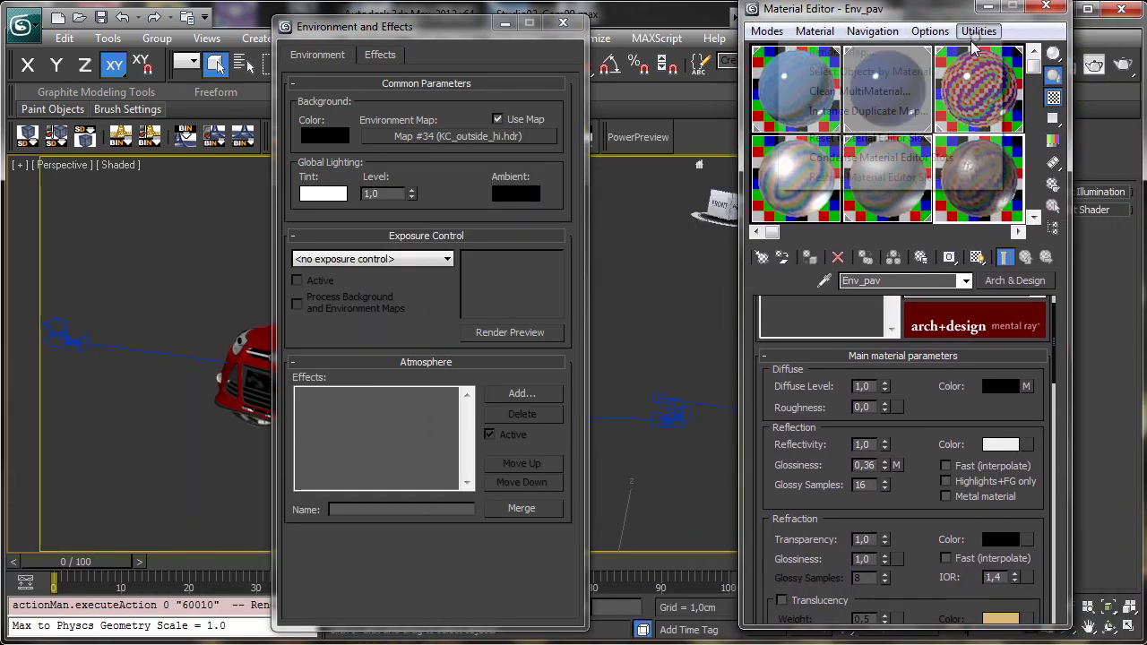
click(875, 139)
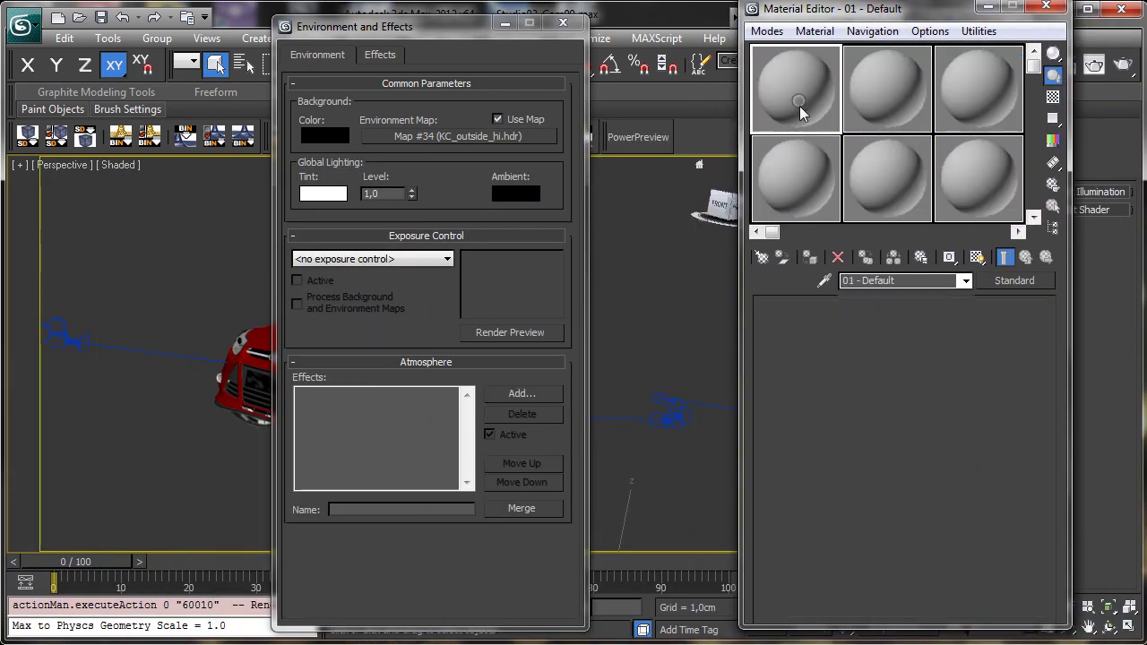
- Instance the environment map into slot 1 and set its mapping to Spherical Environment
drag(489, 137, 805, 92)
click(865, 371)
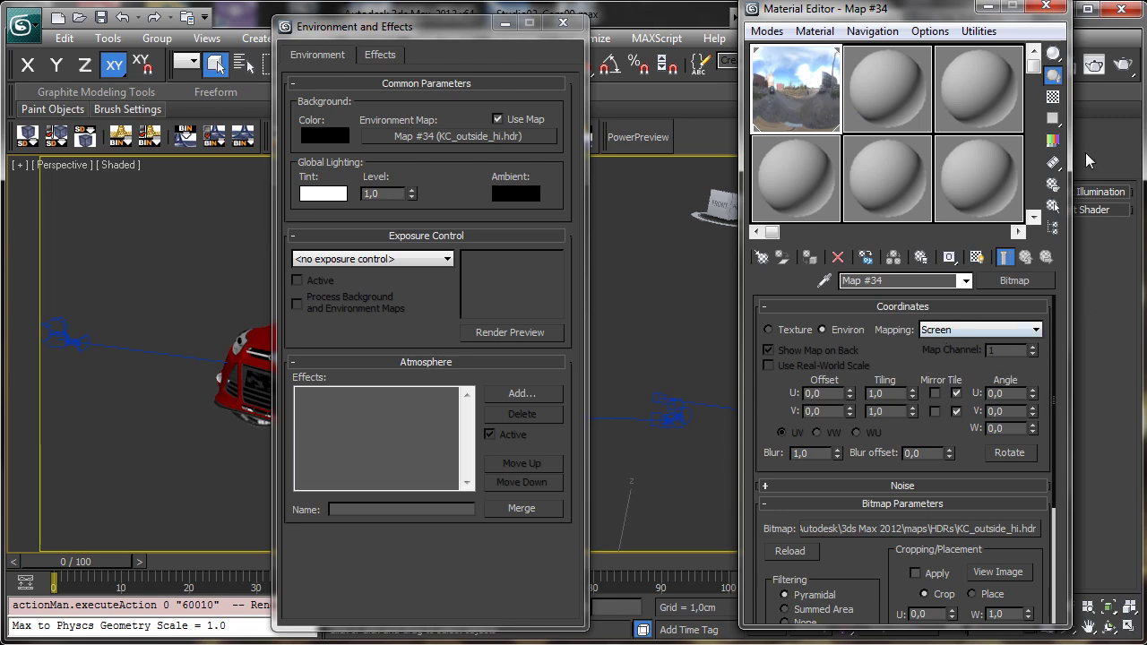
click(950, 332)
click(959, 343)
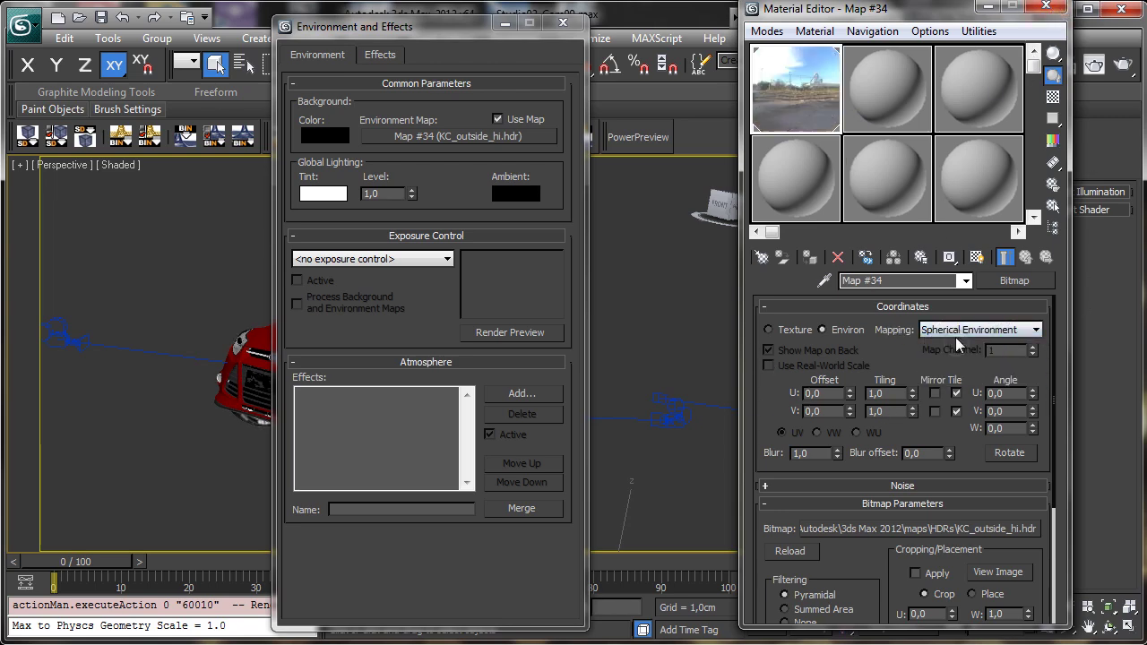
click(1046, 7)
- Close Environment settings and set the Render Setup output width to 500 pixels
click(563, 23)
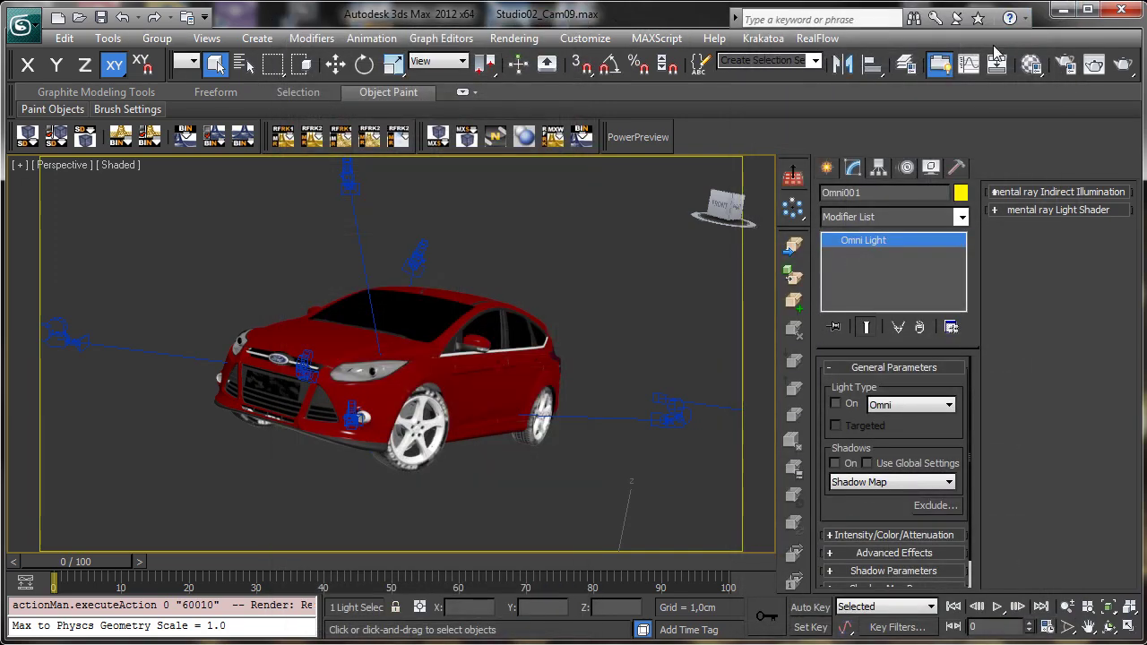
click(1065, 62)
drag(244, 213, 767, 22)
double_click(711, 299)
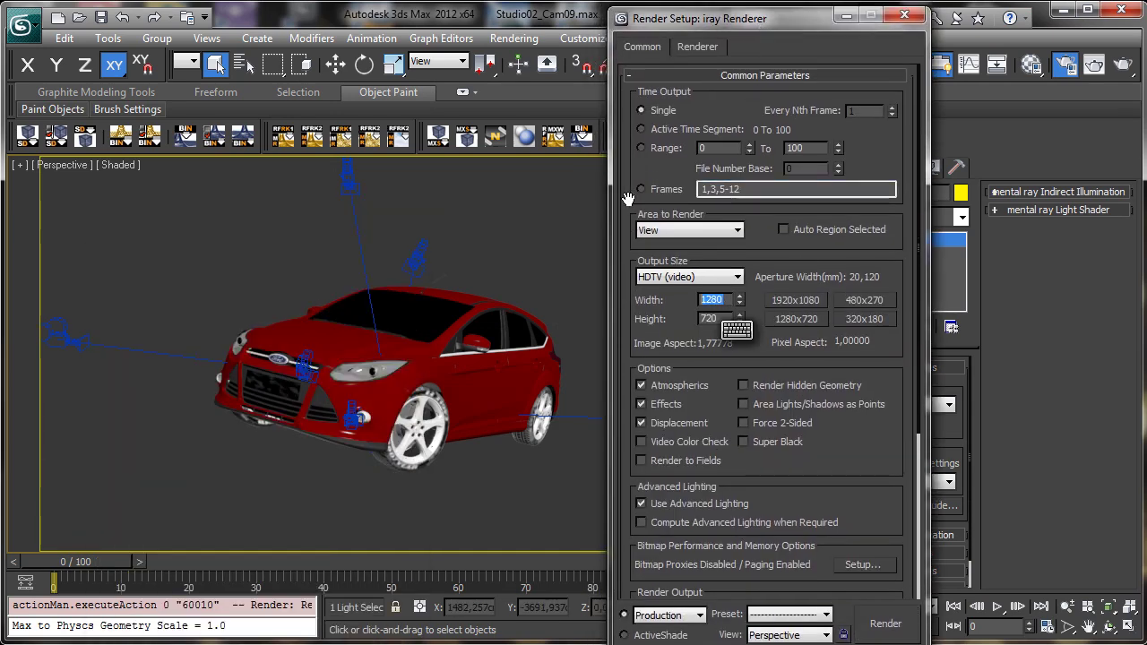
text(500)
key(Return)
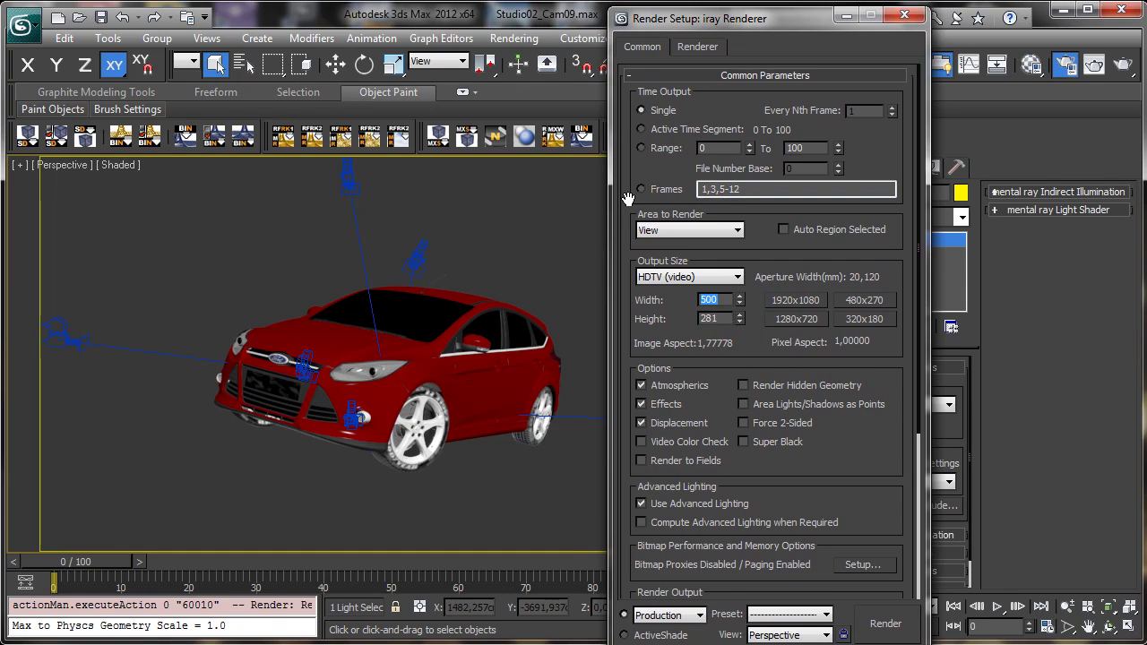
- Limit iray to 50 iterations, expand Advanced Parameters, and start a test render
scroll(840, 446, down, 5)
scroll(840, 446, up, 5)
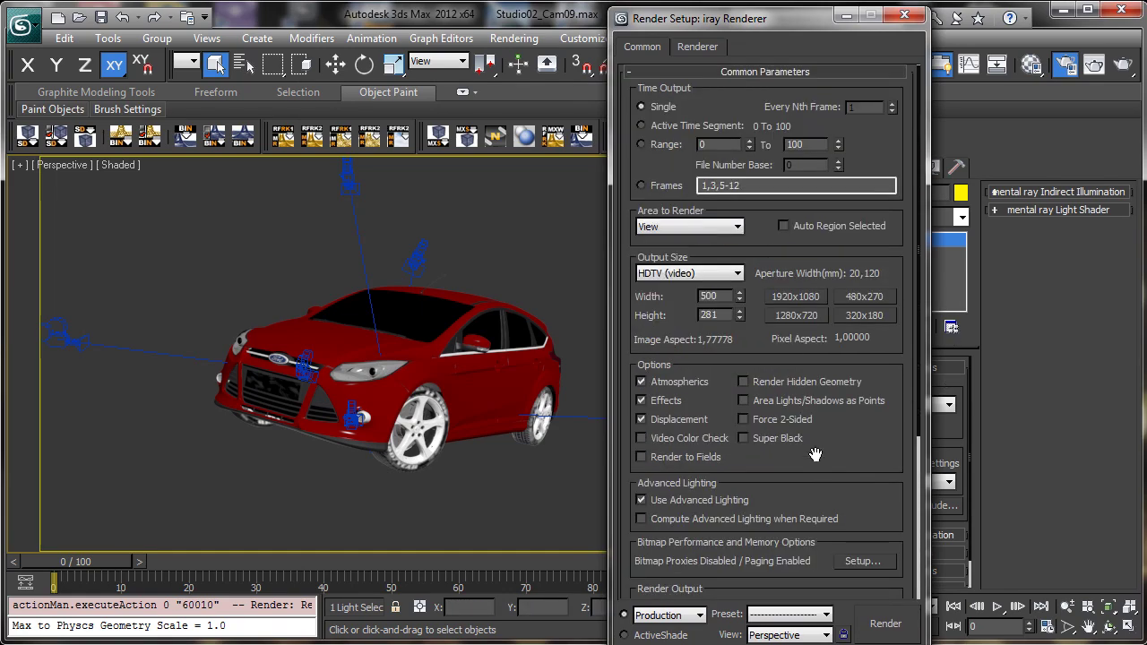
click(698, 46)
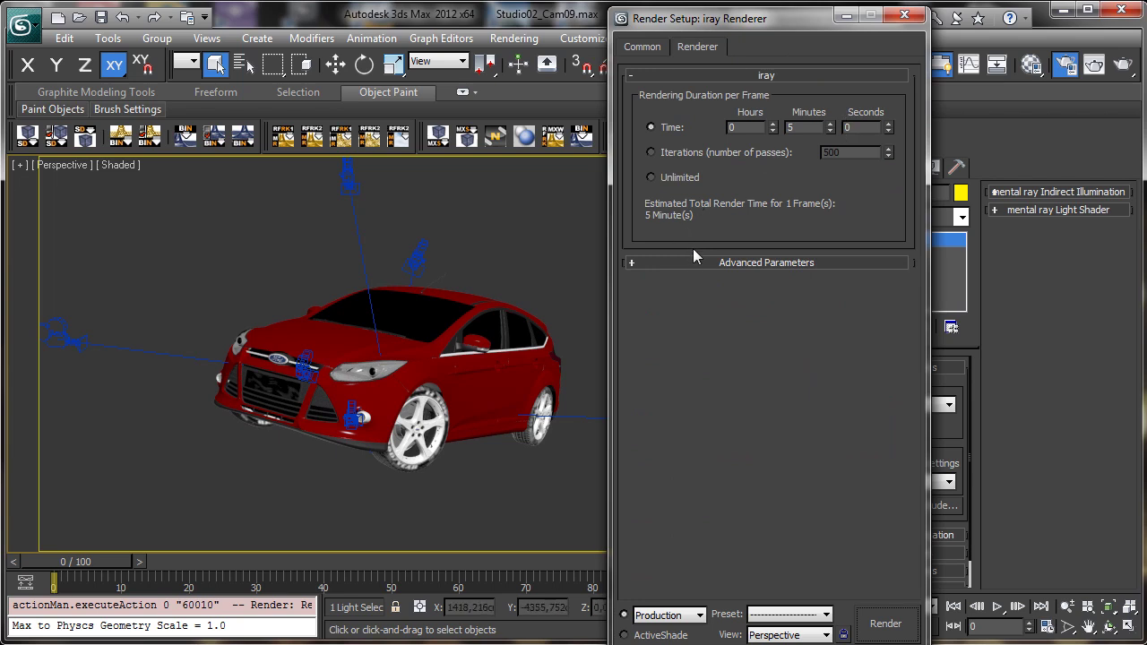
click(681, 180)
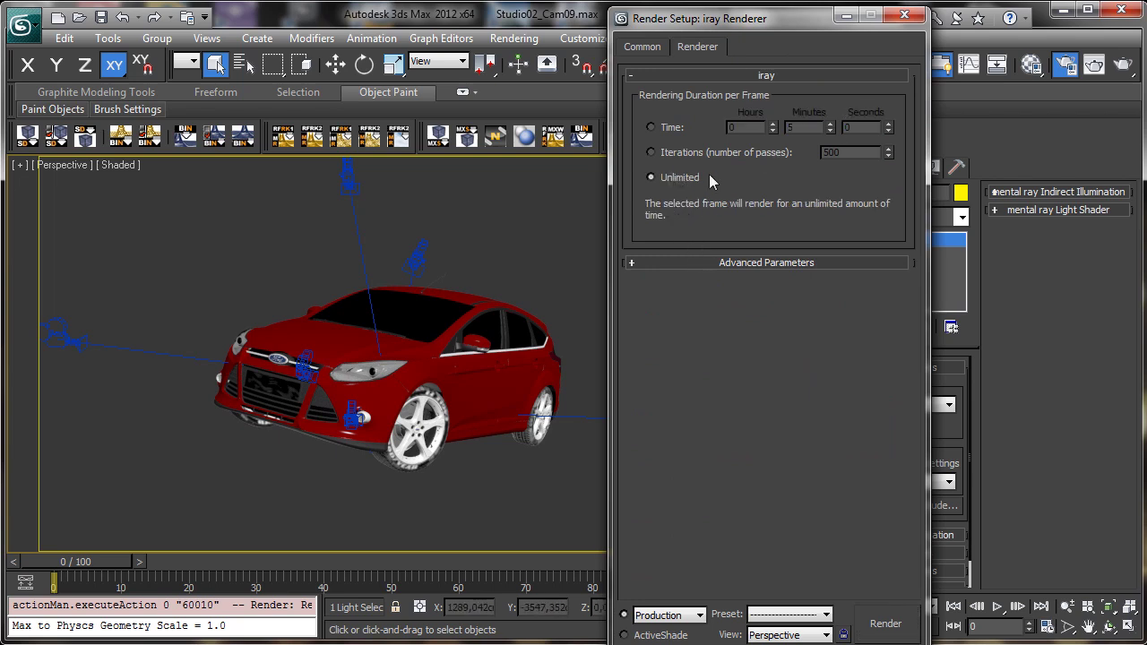
click(695, 152)
text(50)
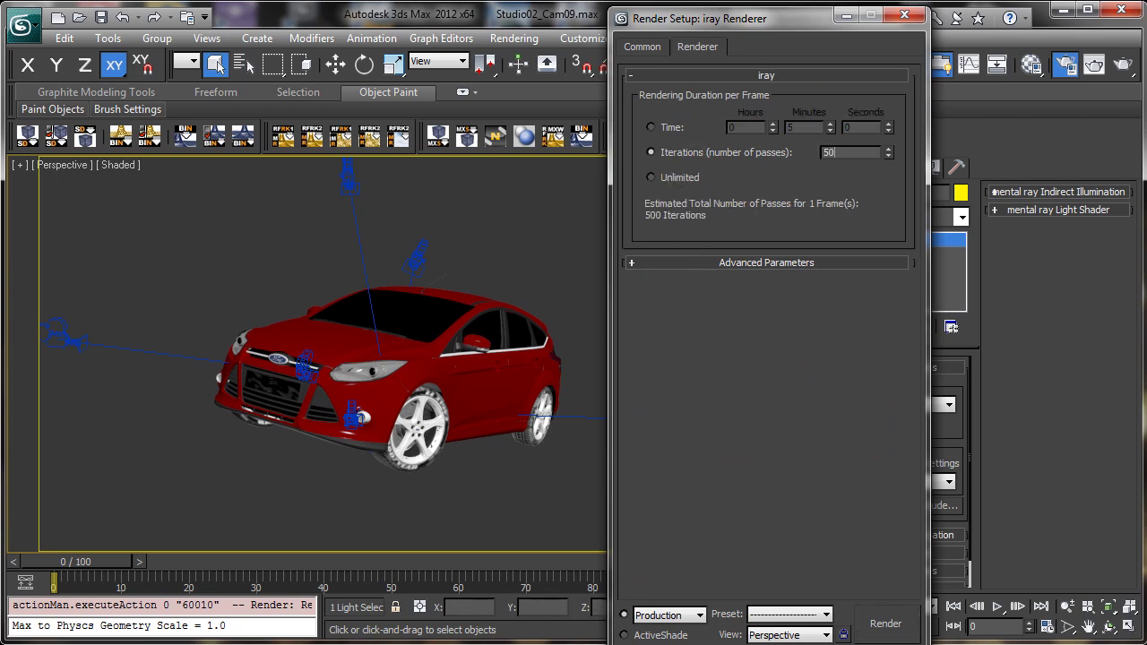
click(716, 263)
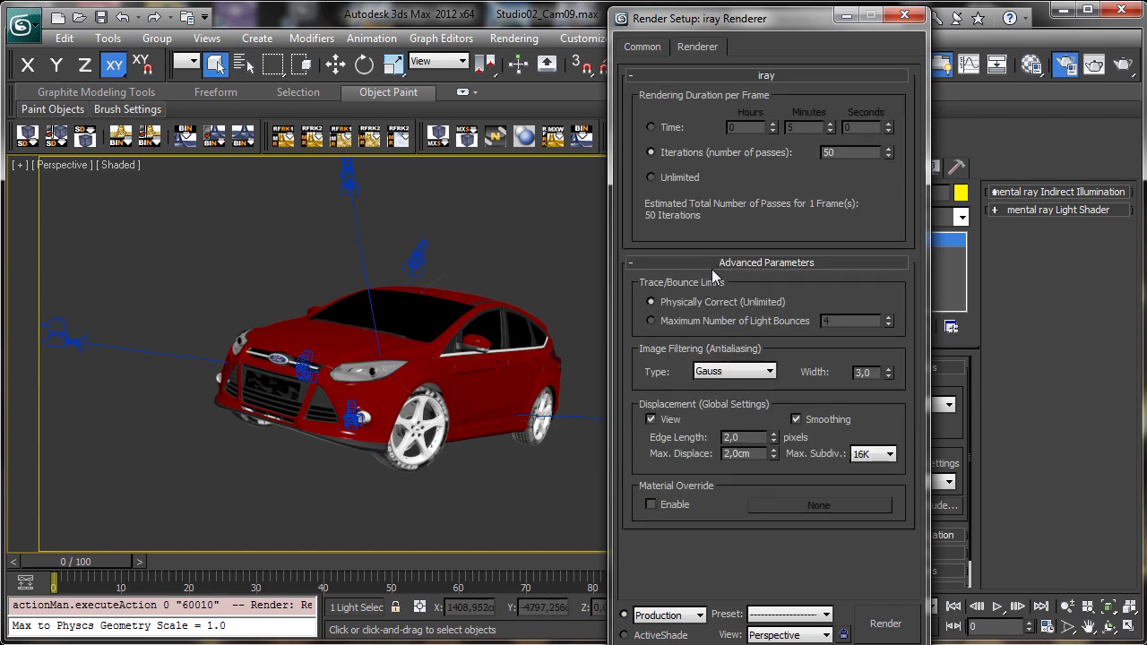
click(885, 623)
drag(944, 175, 418, 183)
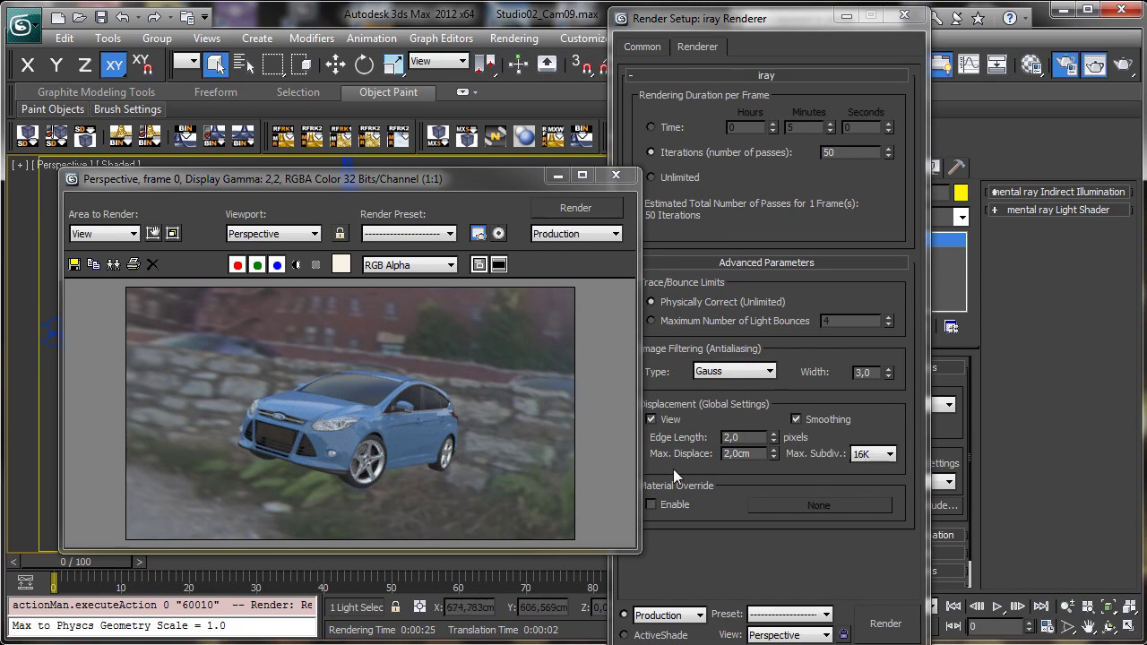
- Once the iray render finishes, close the Rendered Frame Window
click(1067, 607)
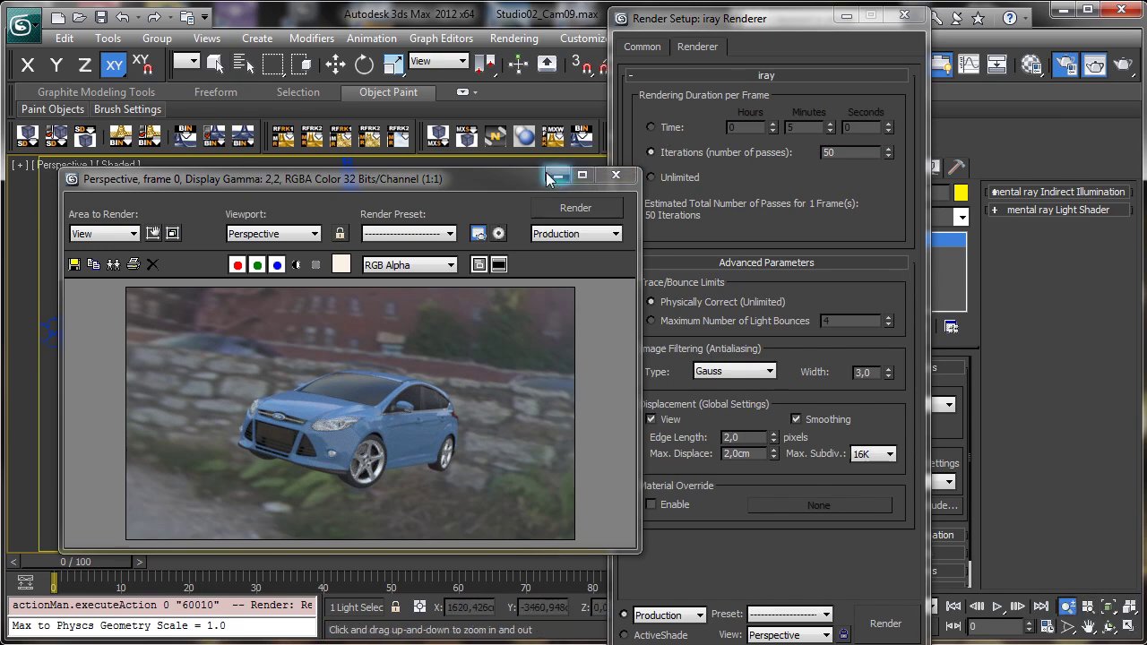
click(616, 174)
- Zoom the Perspective view closer on the Ford Focus and render it again with iray
click(843, 17)
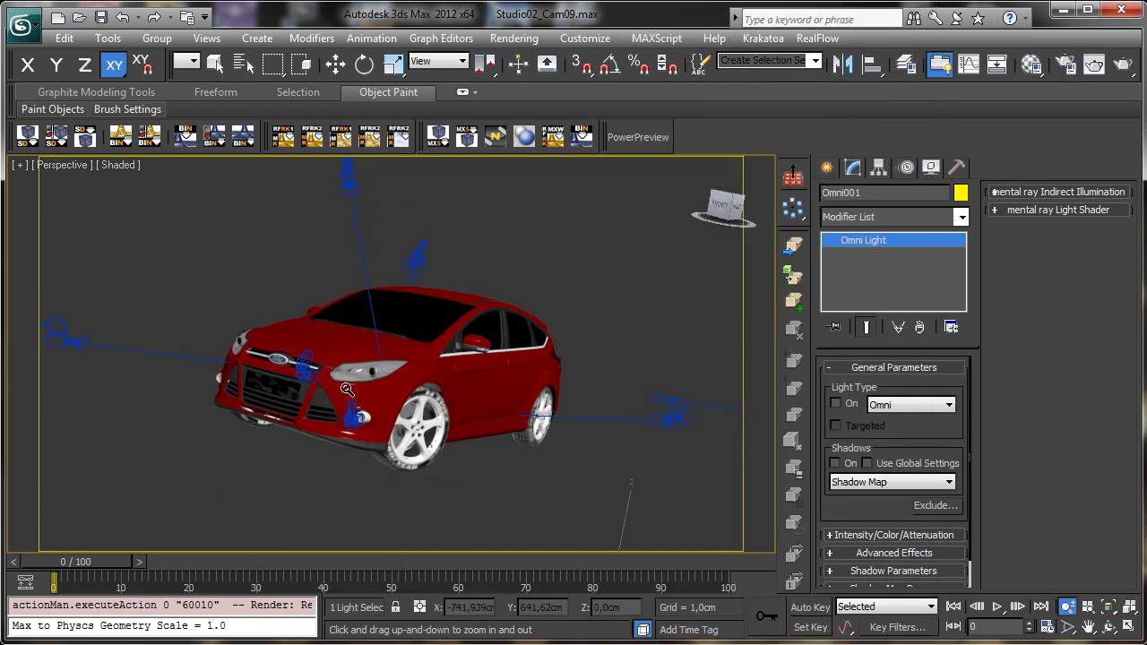
drag(345, 390, 373, 348)
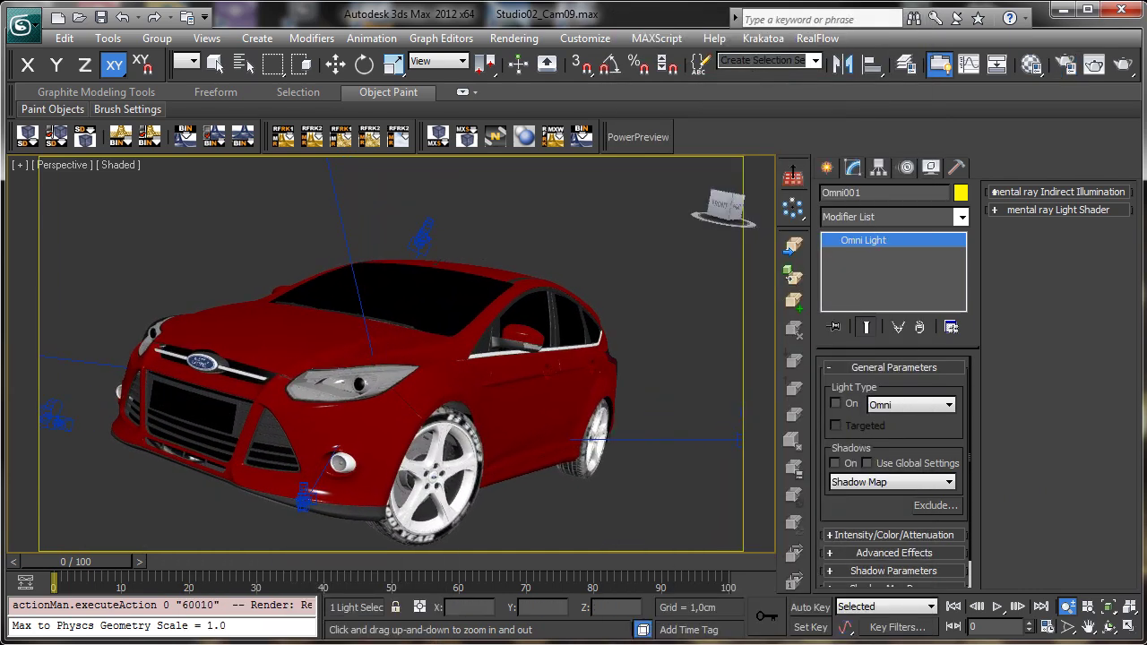
click(1124, 64)
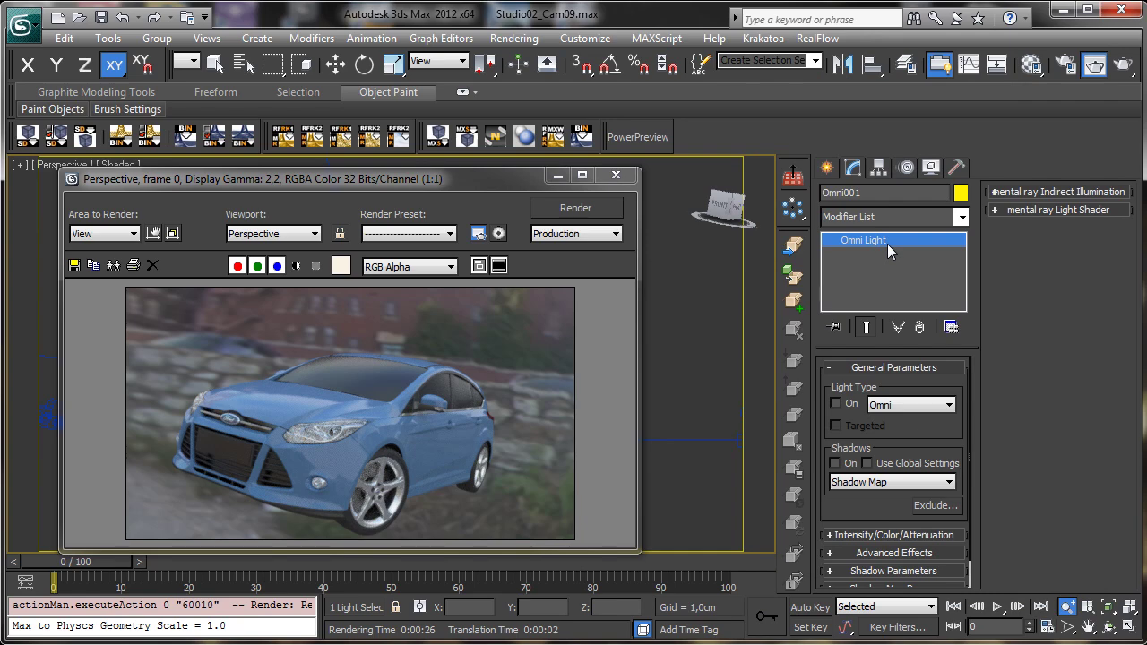
click(297, 267)
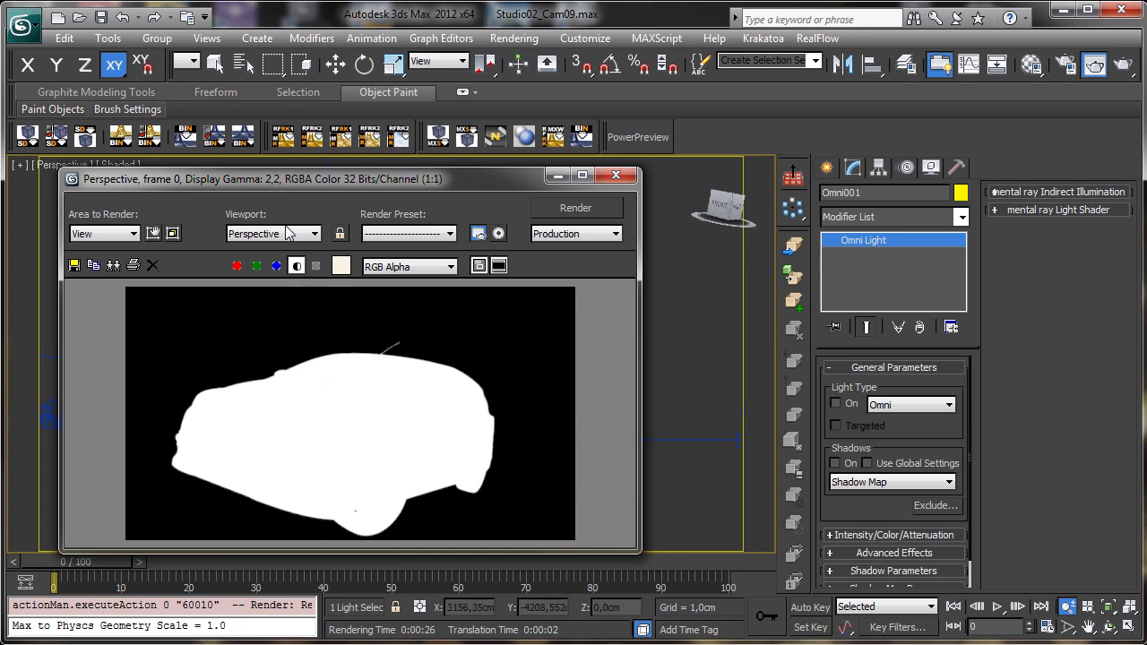
click(296, 265)
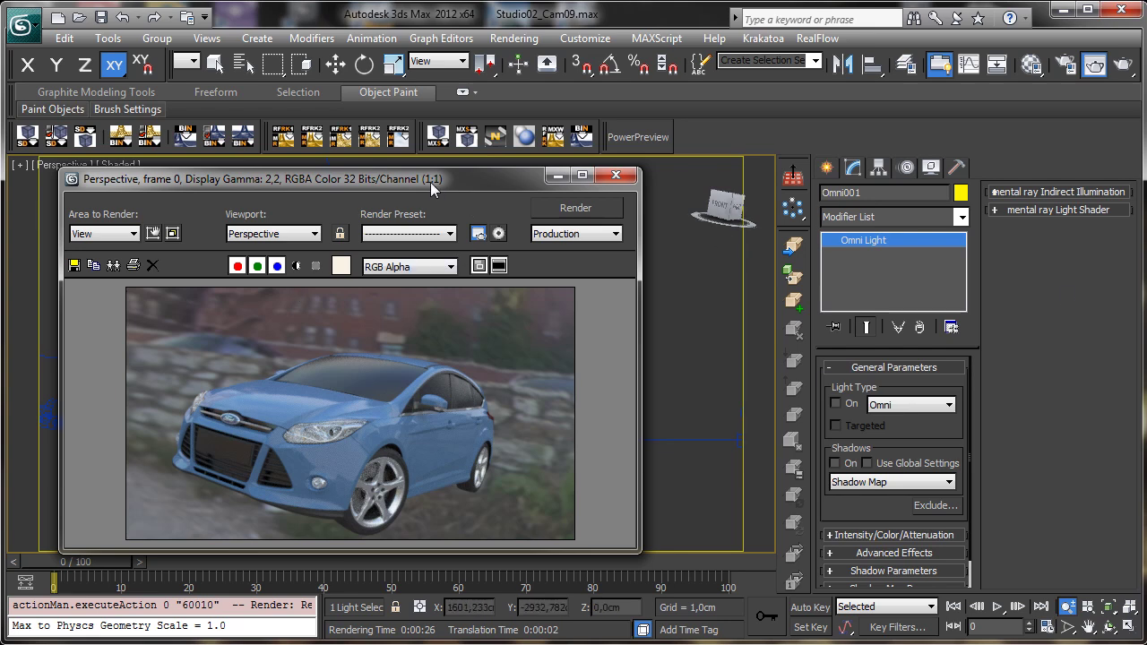
drag(431, 182, 506, 155)
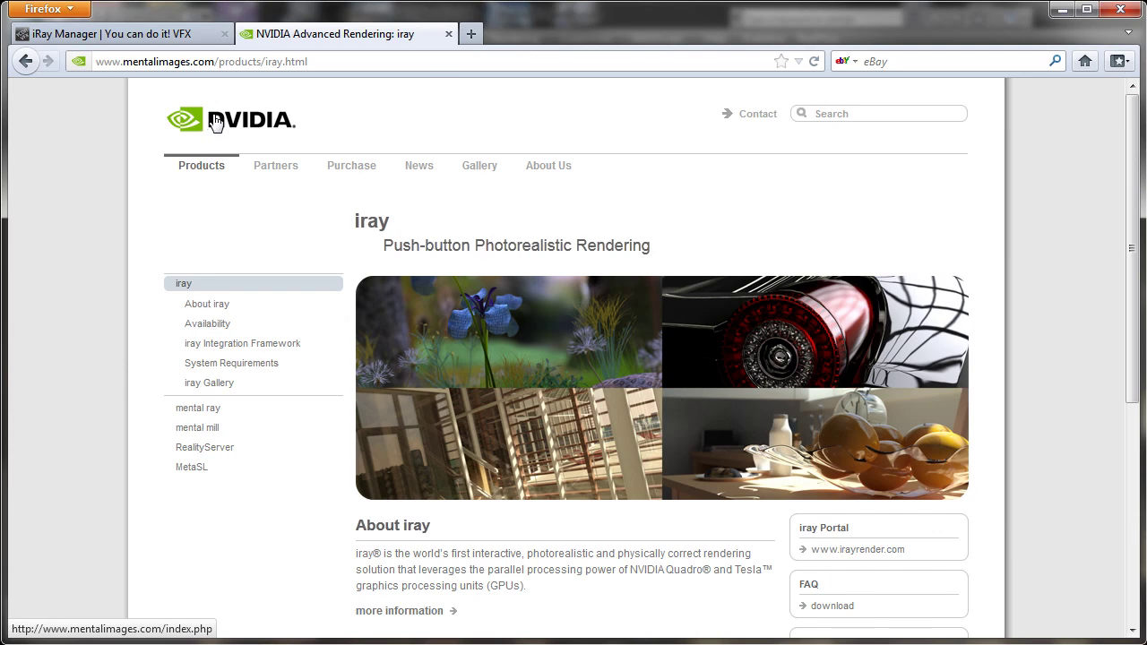
- Switch to the 'iRay Manager | You can do it! VFX' tab in Firefox
click(187, 40)
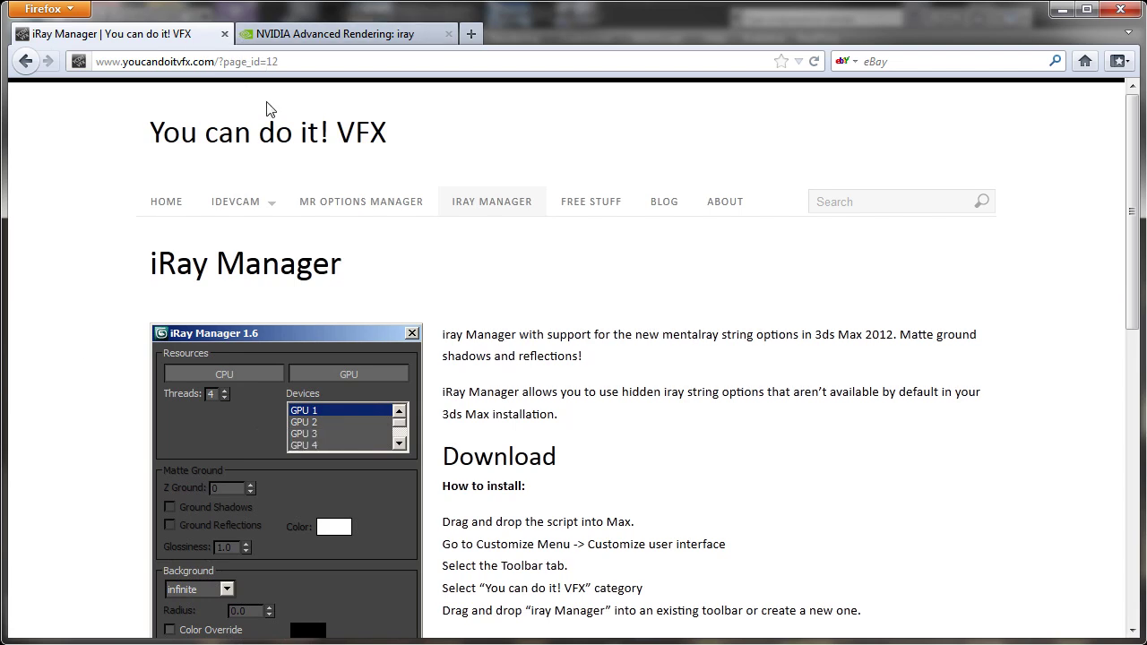
- Scroll the iRay Manager page in Firefox down to the footer and back up to the install steps
drag(1131, 192, 1131, 278)
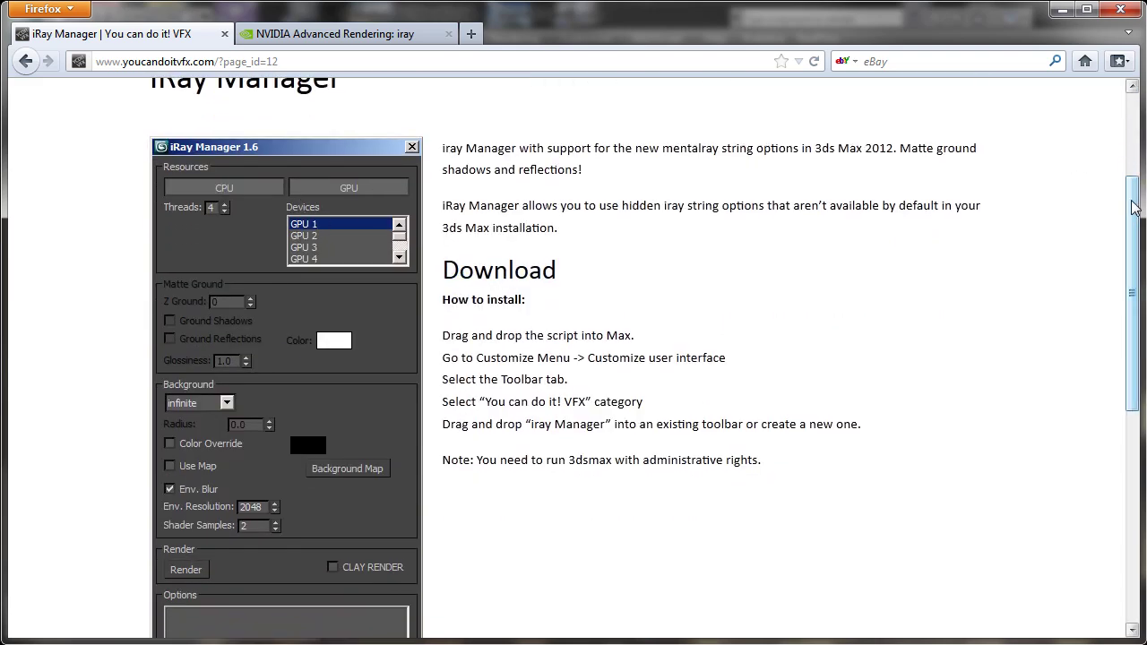
drag(1131, 206, 1138, 270)
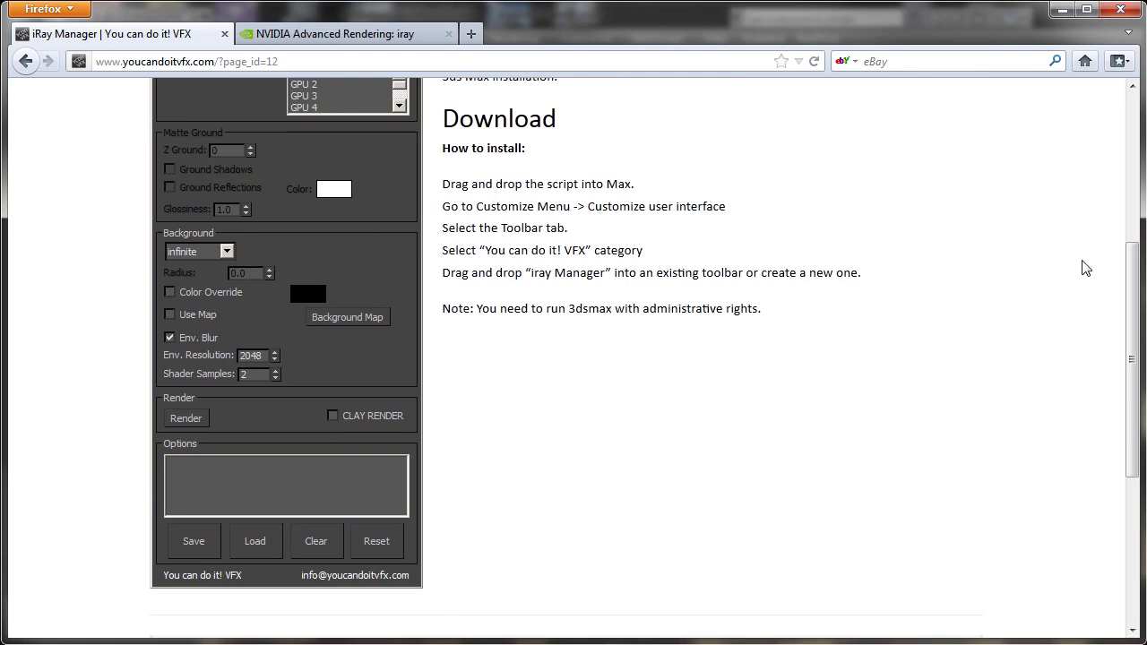
scroll(1132, 358, down, 3)
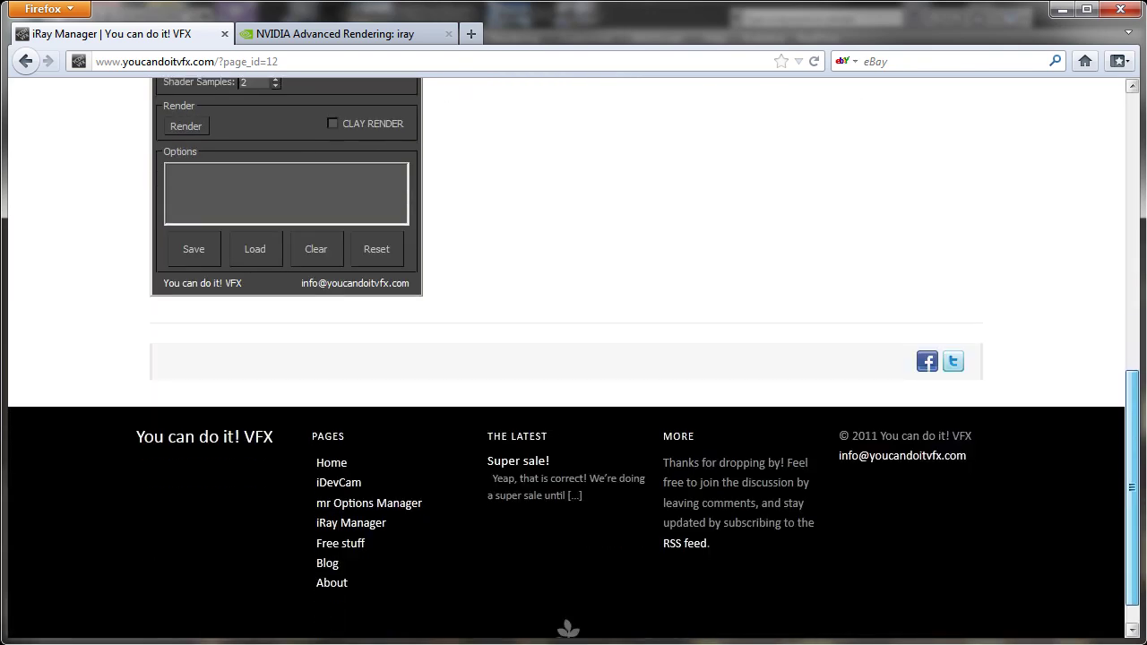
scroll(1104, 266, up, 6)
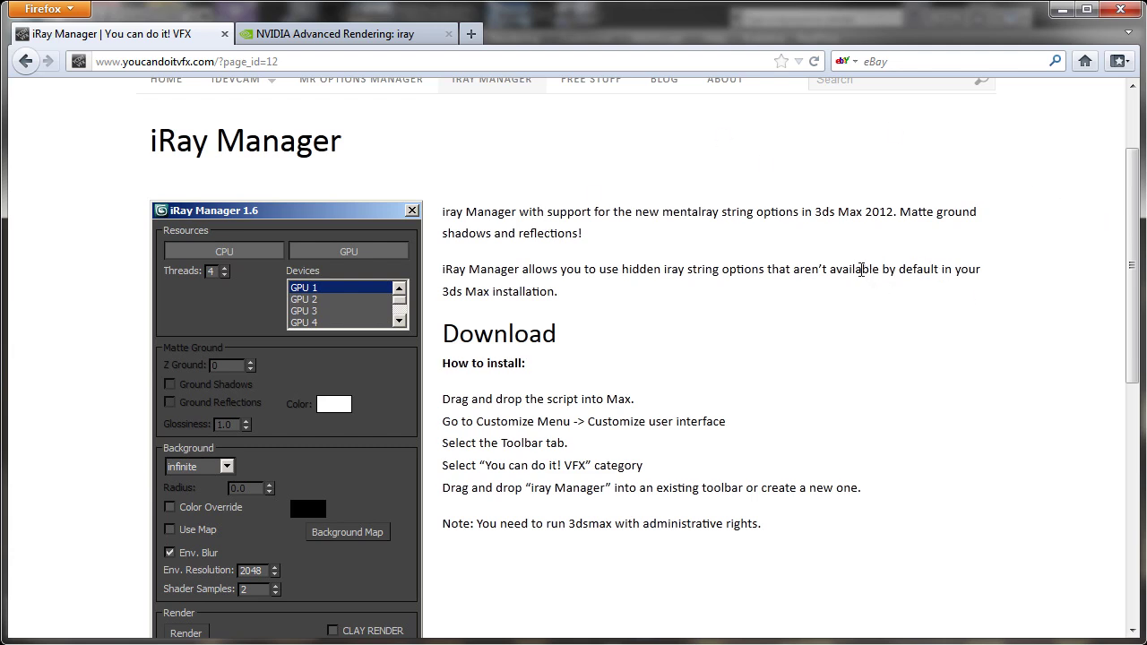
scroll(638, 301, down, 1)
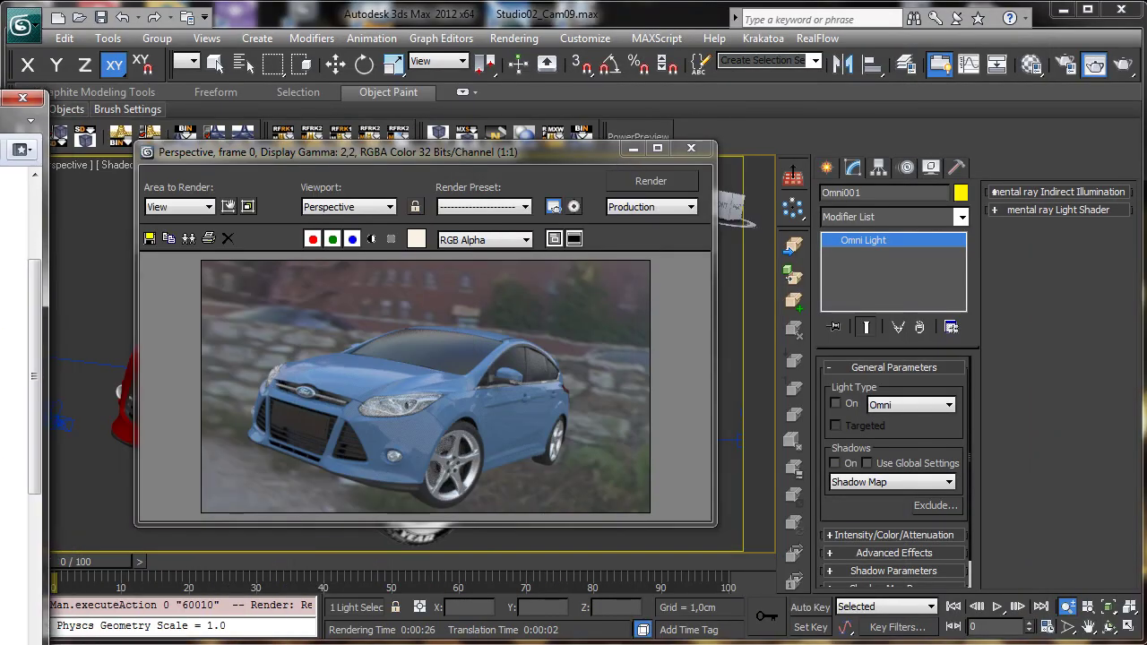
- Use MAXScript > Run Script to pick iraymanager.mzp on the Cache_120GB (E:) drive
click(668, 39)
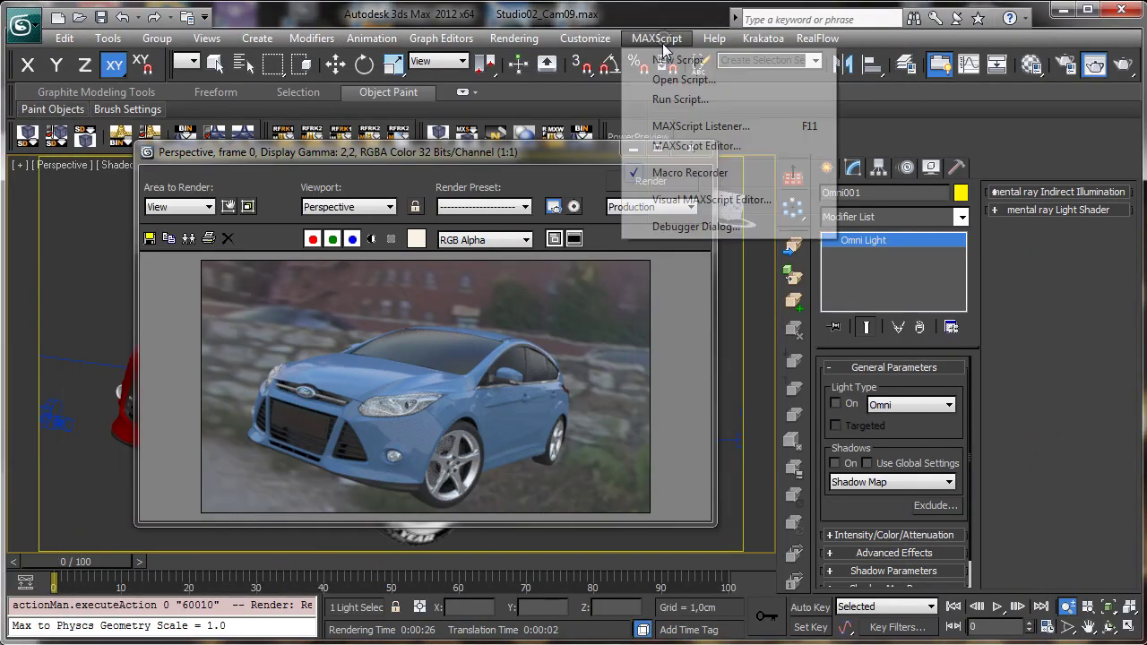
click(691, 99)
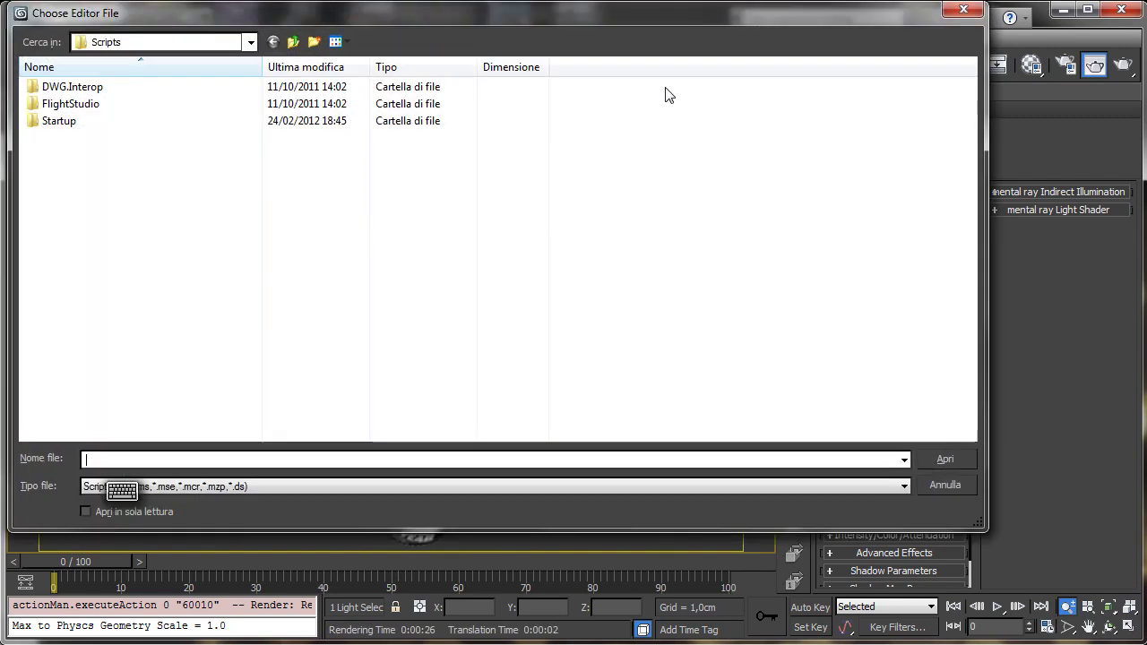
click(127, 44)
click(143, 247)
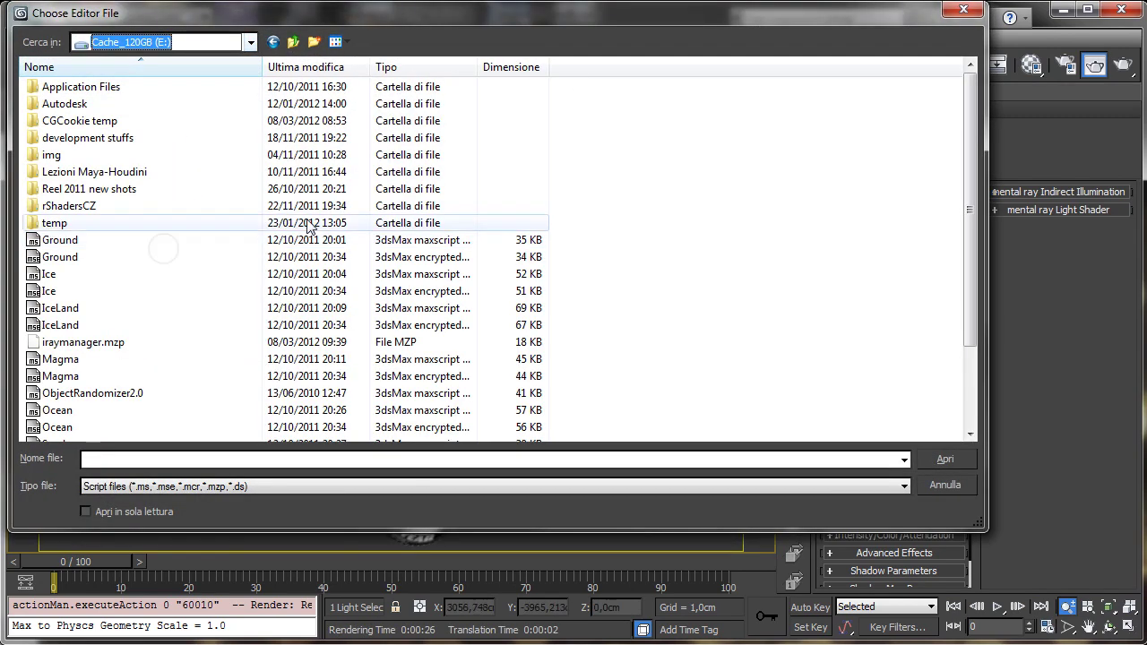
drag(969, 117, 806, 215)
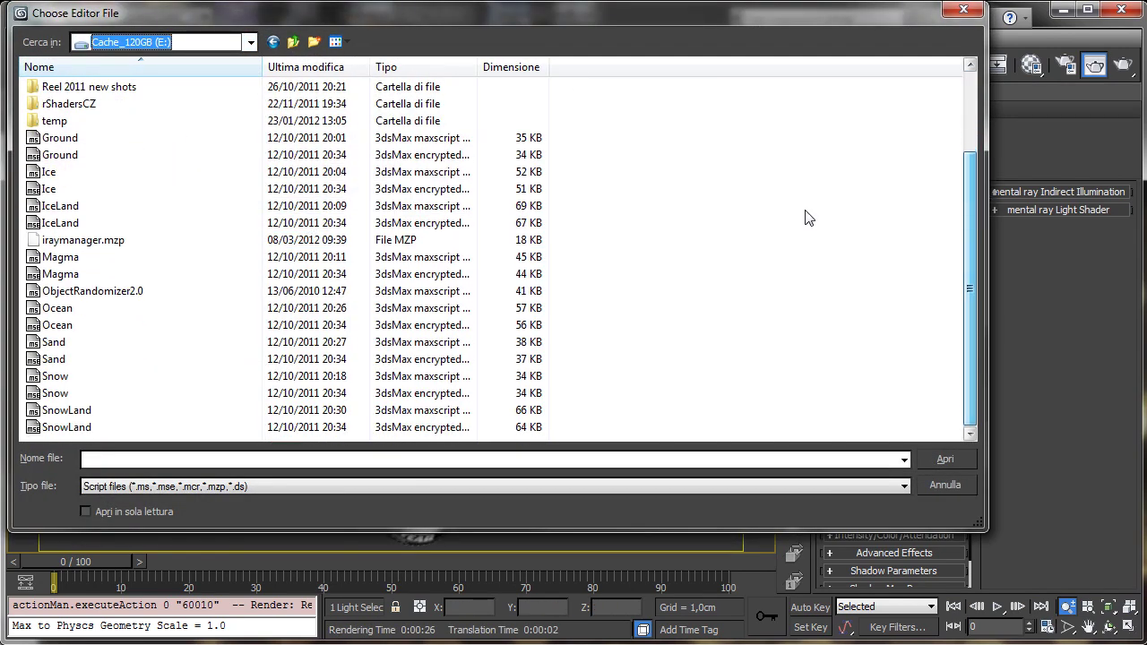
click(101, 242)
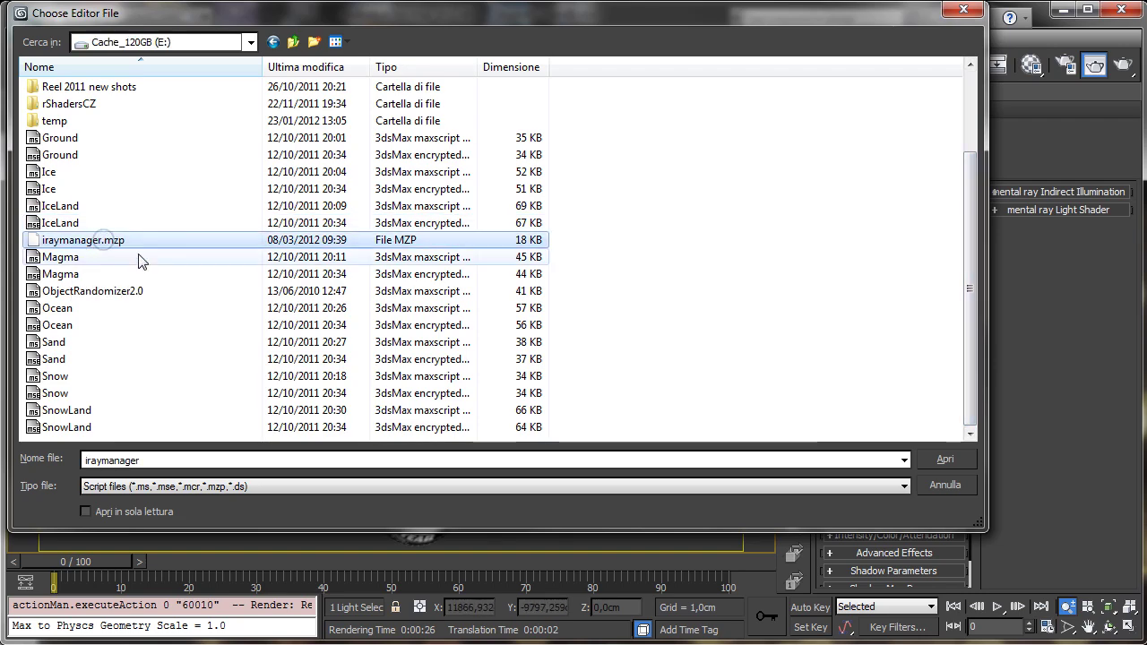
- Run the iraymanager.mzp script and restore Firefox to a smaller window
click(945, 459)
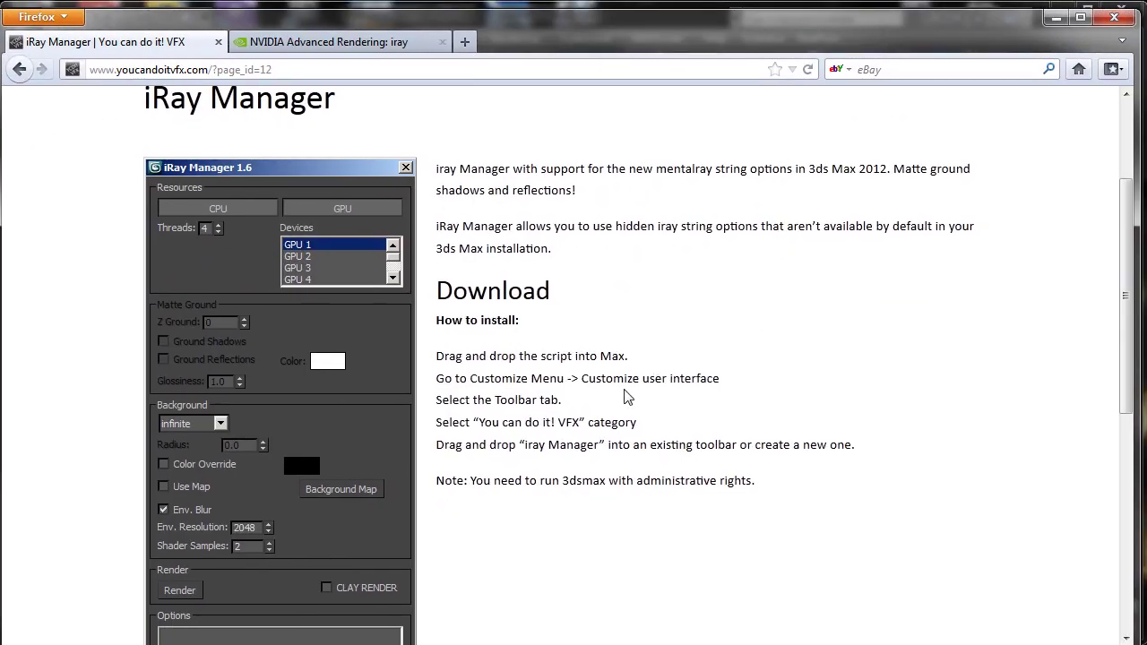
double_click(703, 27)
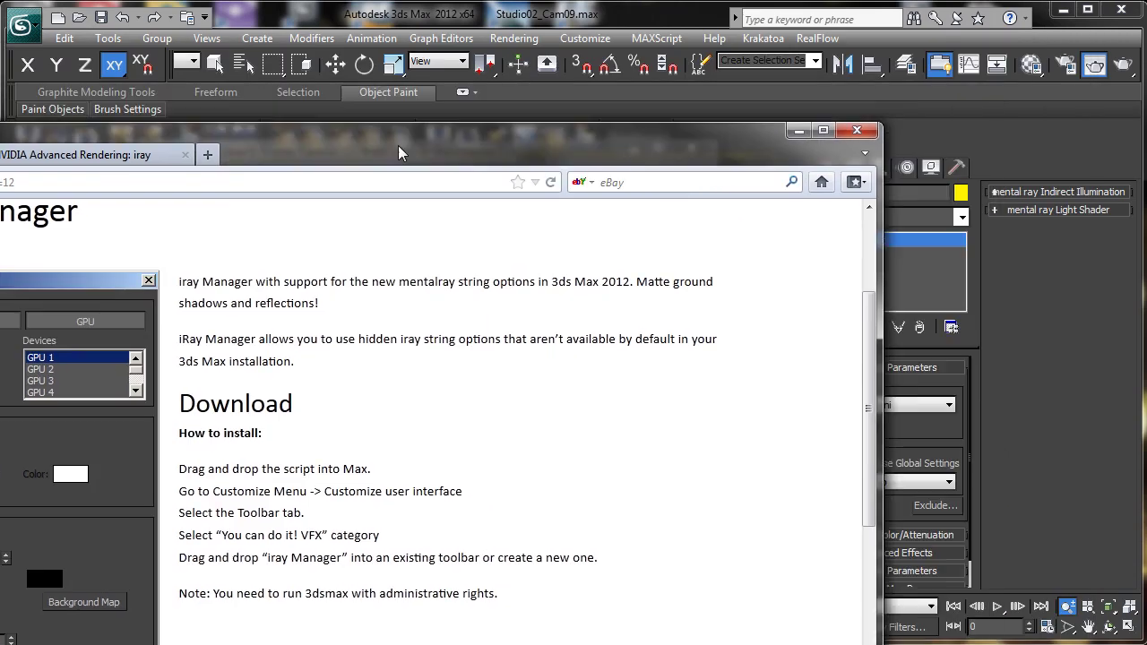
- Open Customize User Interface next to the Firefox install notes and browse its Toolbars tab's toolbar list
click(585, 37)
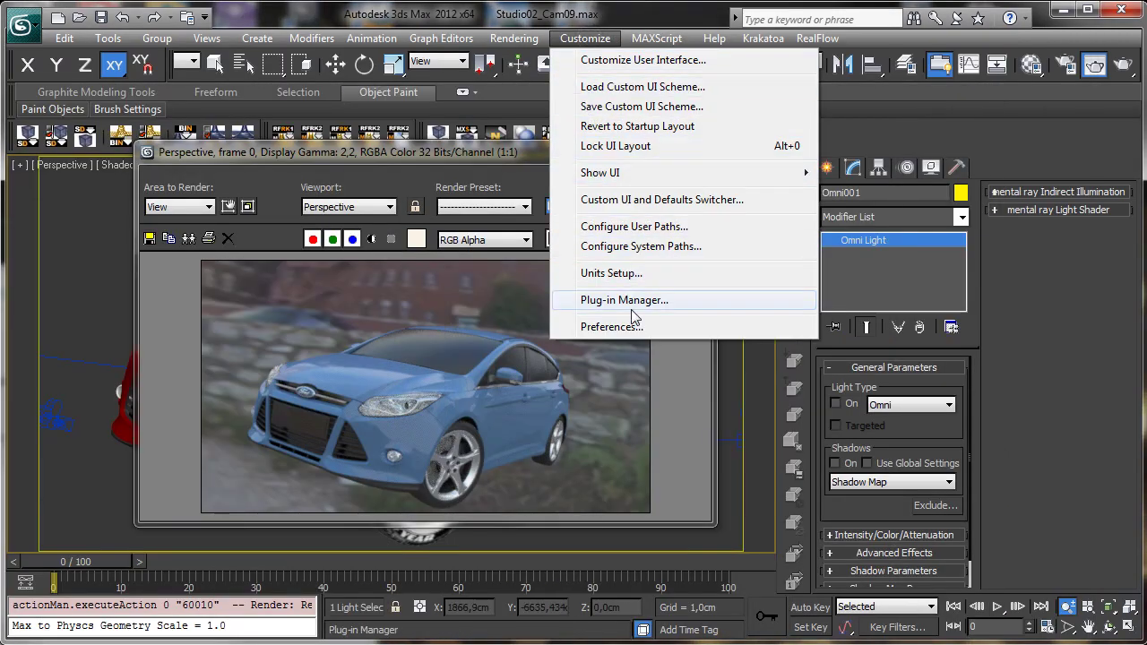
key(Escape)
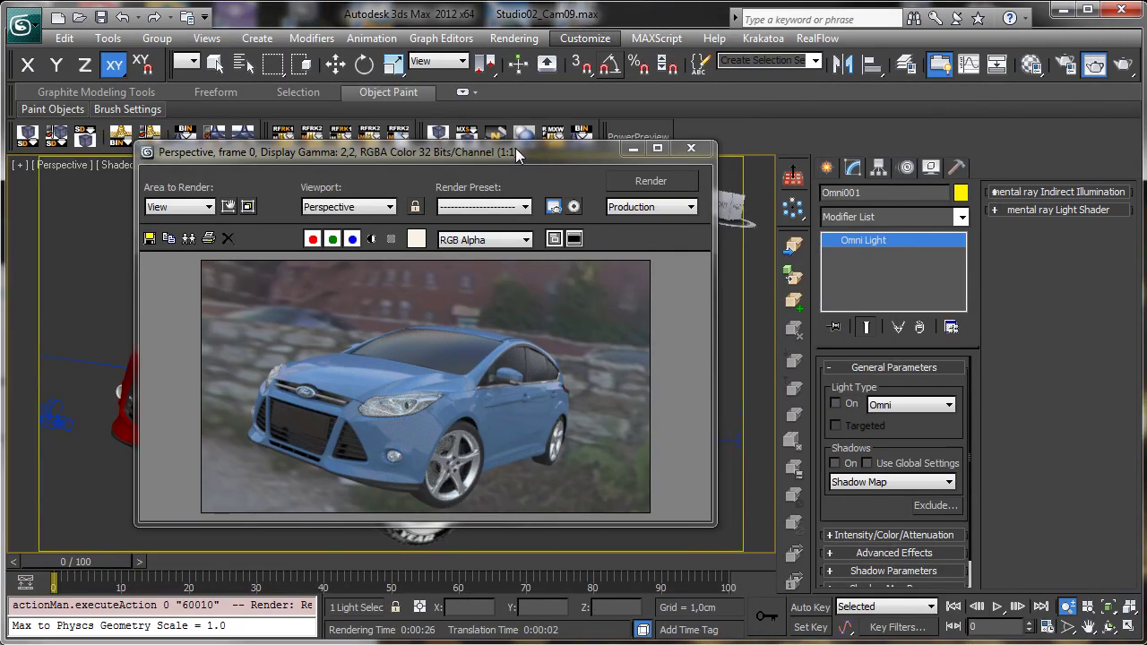
drag(458, 87, 760, 45)
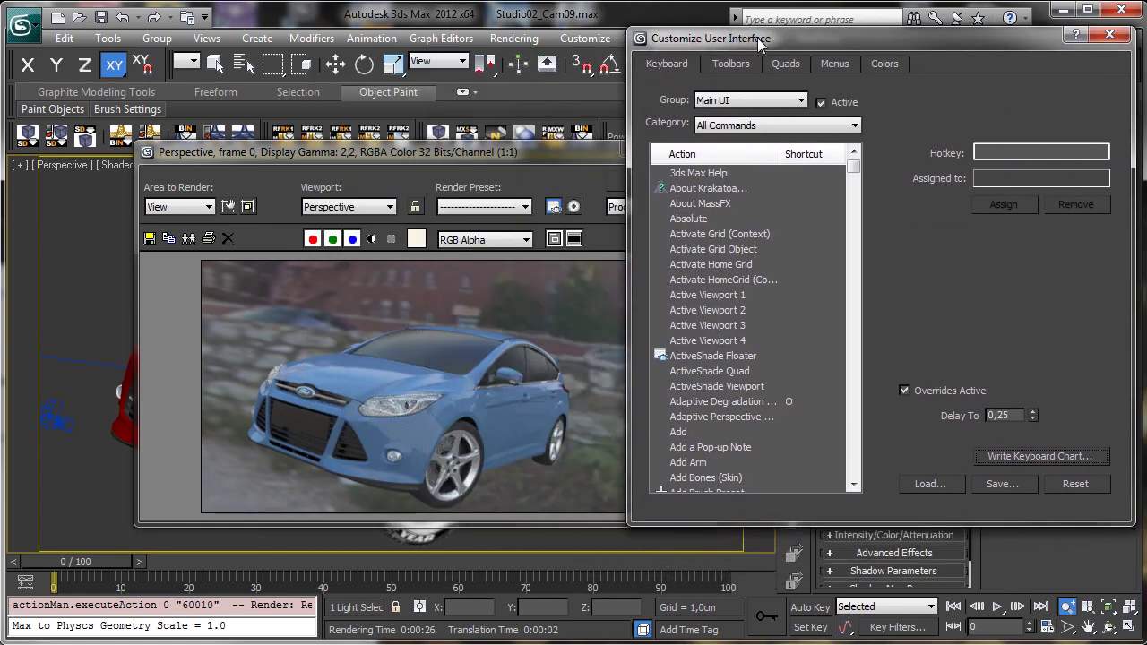
key(alt+Tab)
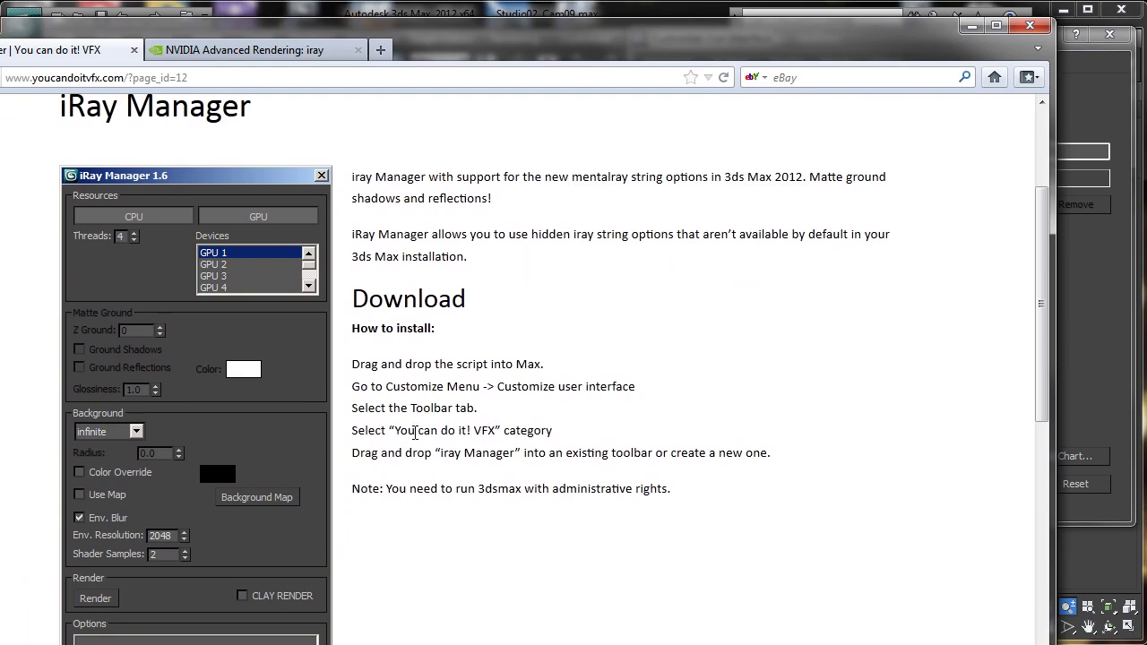
drag(658, 41, 55, 101)
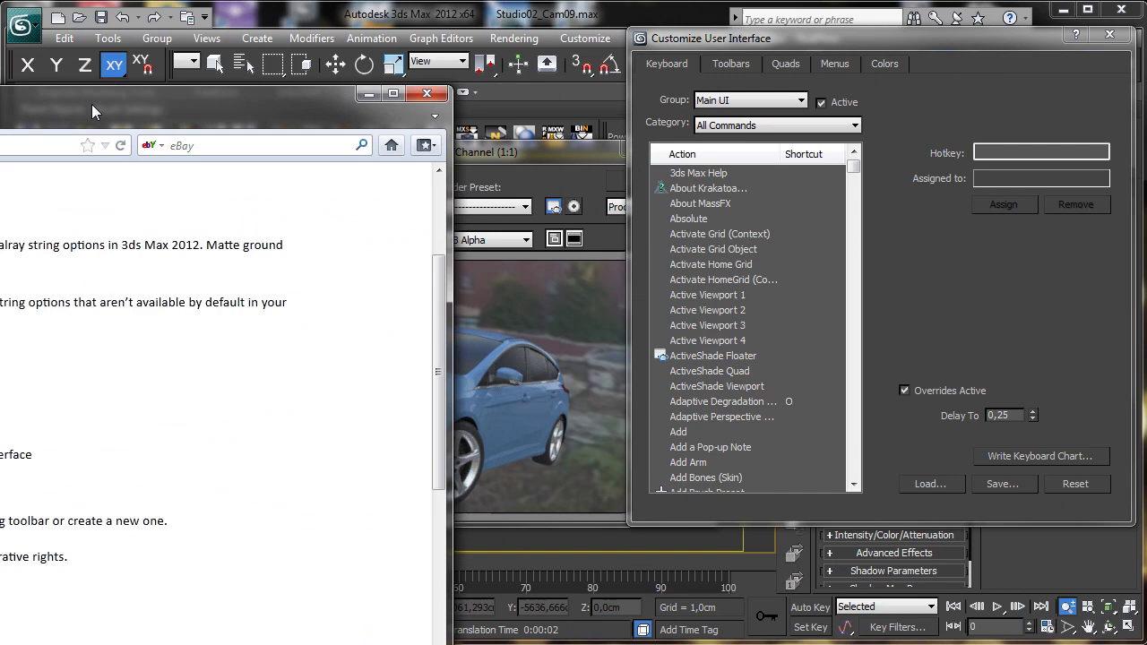
click(733, 63)
click(956, 101)
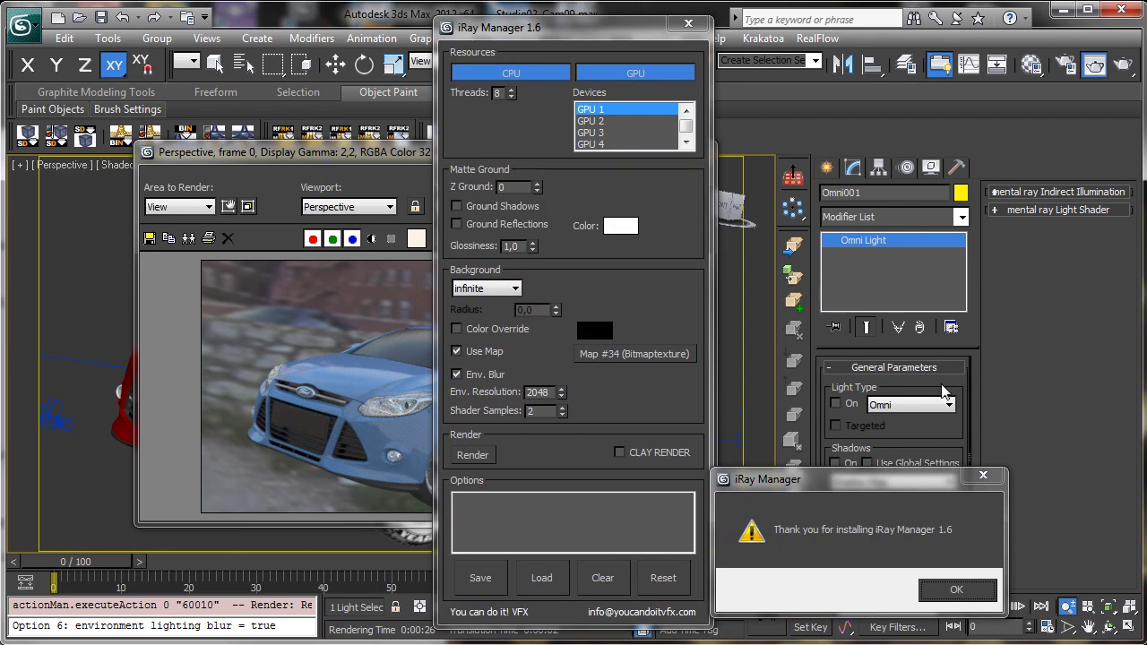
- Dismiss the install message and add GPU 2 alongside GPU 1 as iRay render devices
click(953, 590)
drag(609, 27, 975, 40)
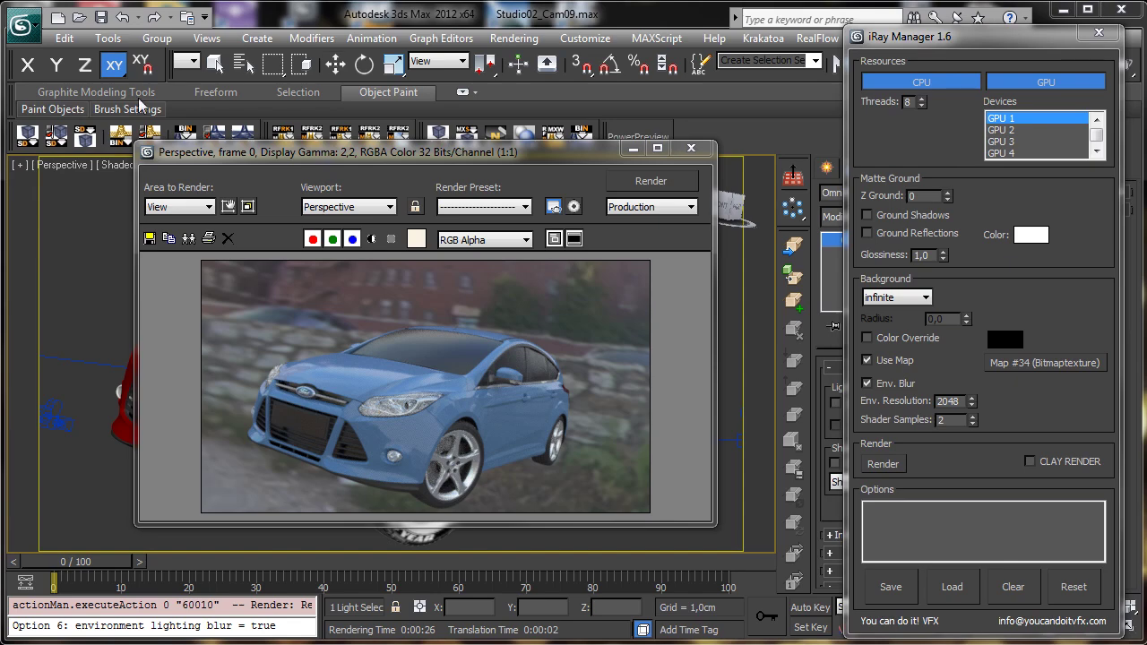
drag(993, 36, 975, 26)
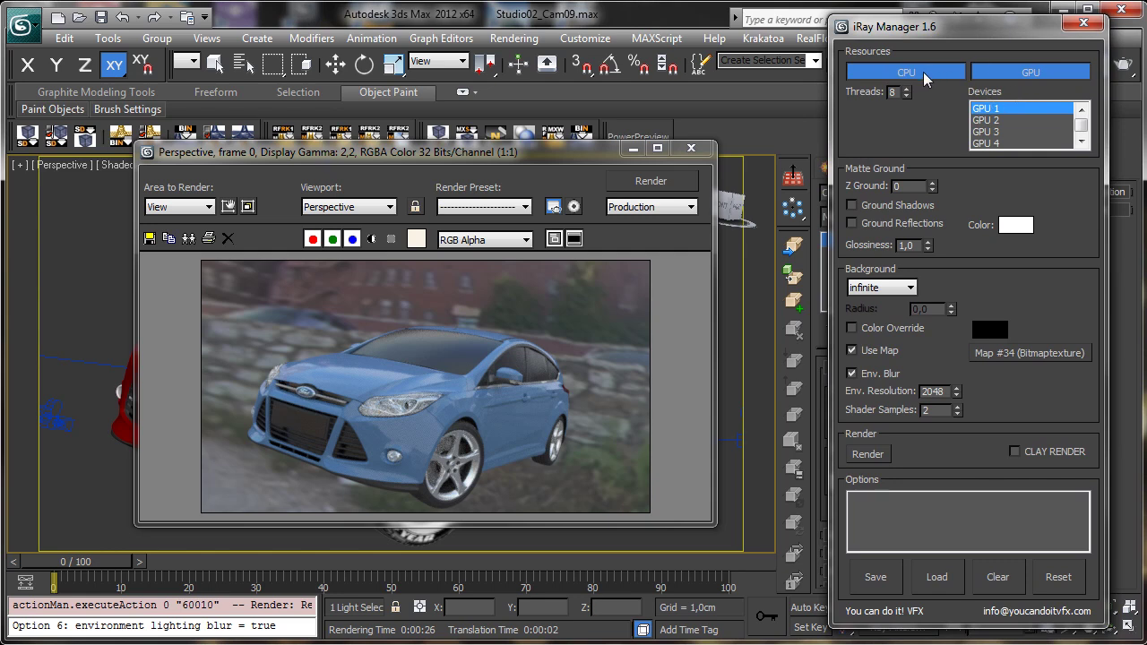
click(985, 120)
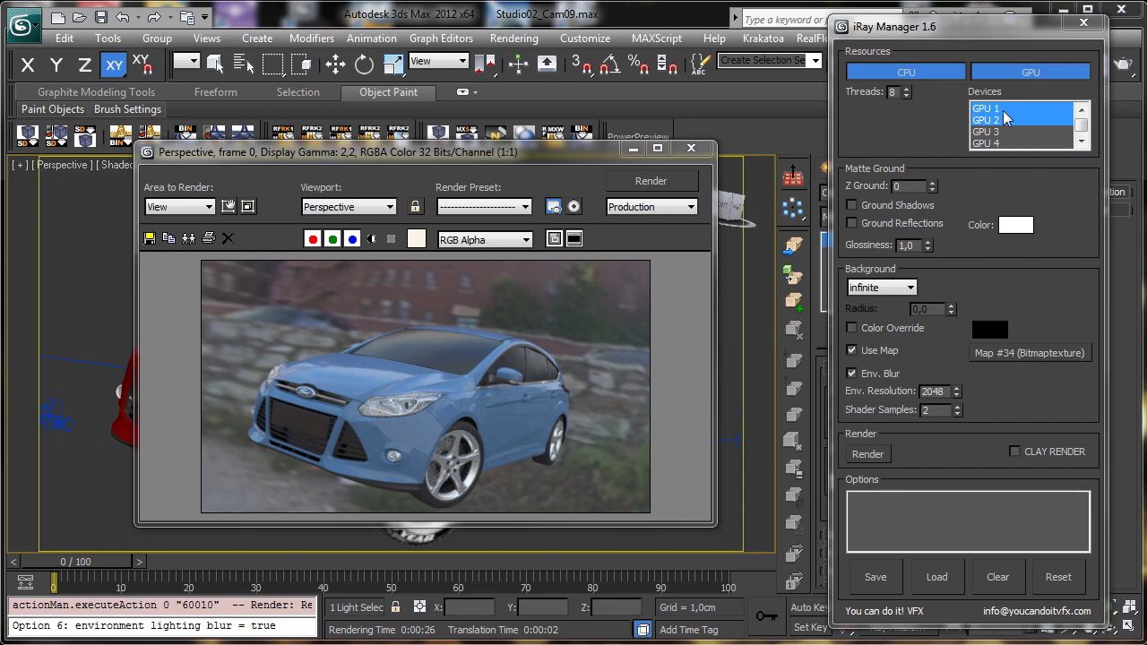
- Start the iRay render of the perspective view and move the progress and frame windows aside
click(647, 181)
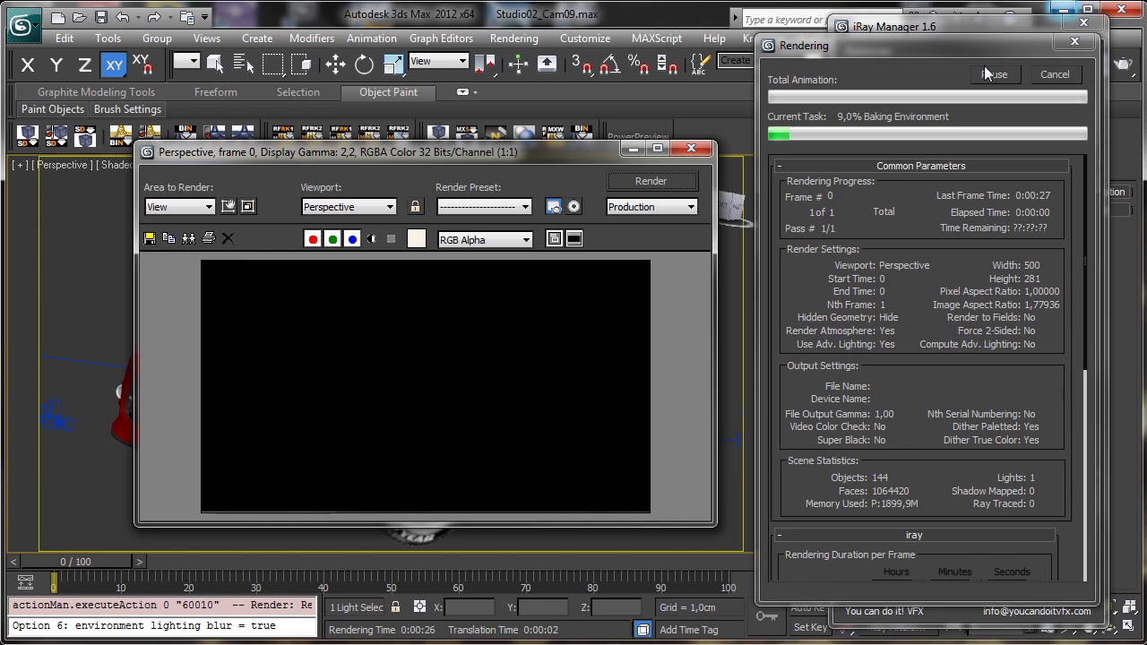
drag(963, 45, 665, 45)
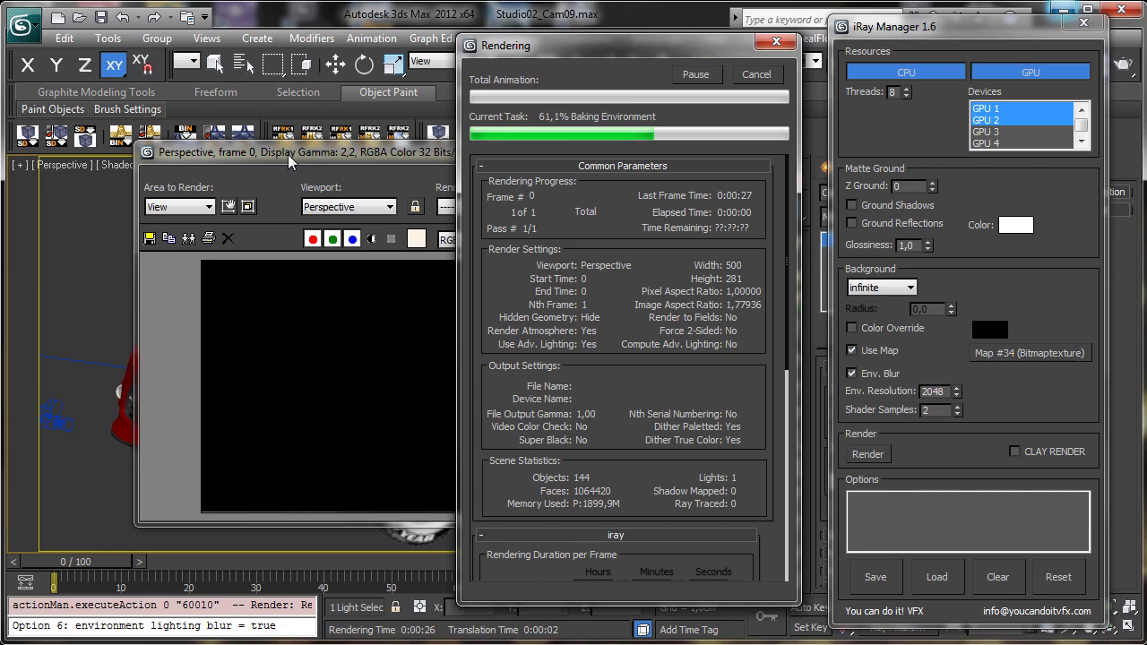
drag(287, 154, 169, 146)
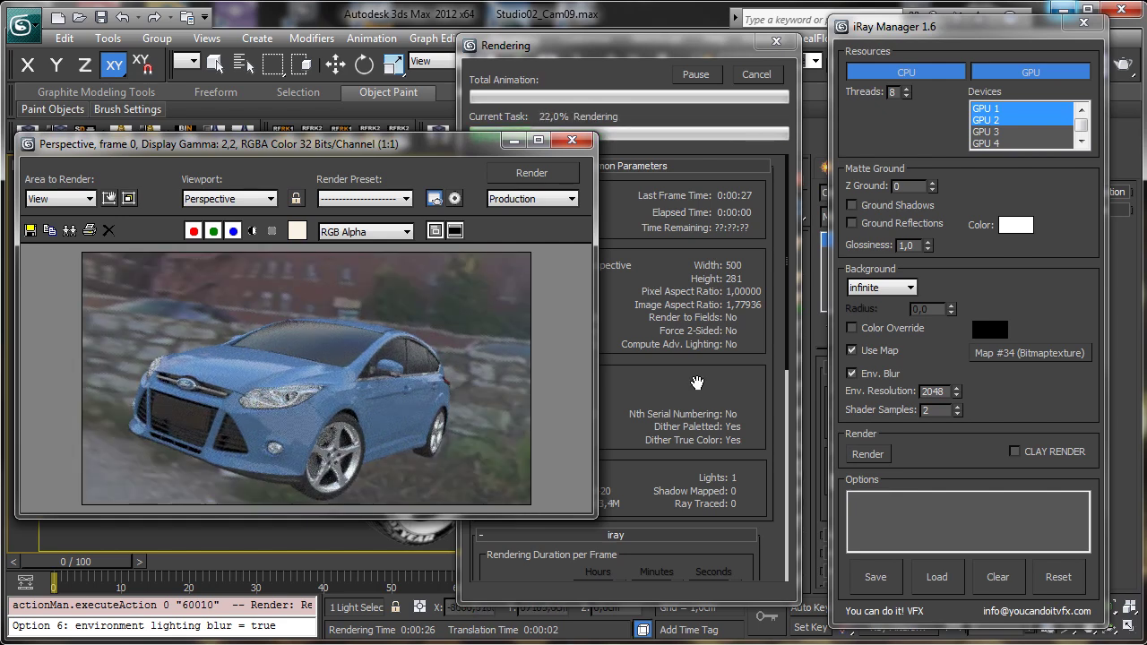
- Cancel the running iRay render and close the Rendered Frame window
click(757, 77)
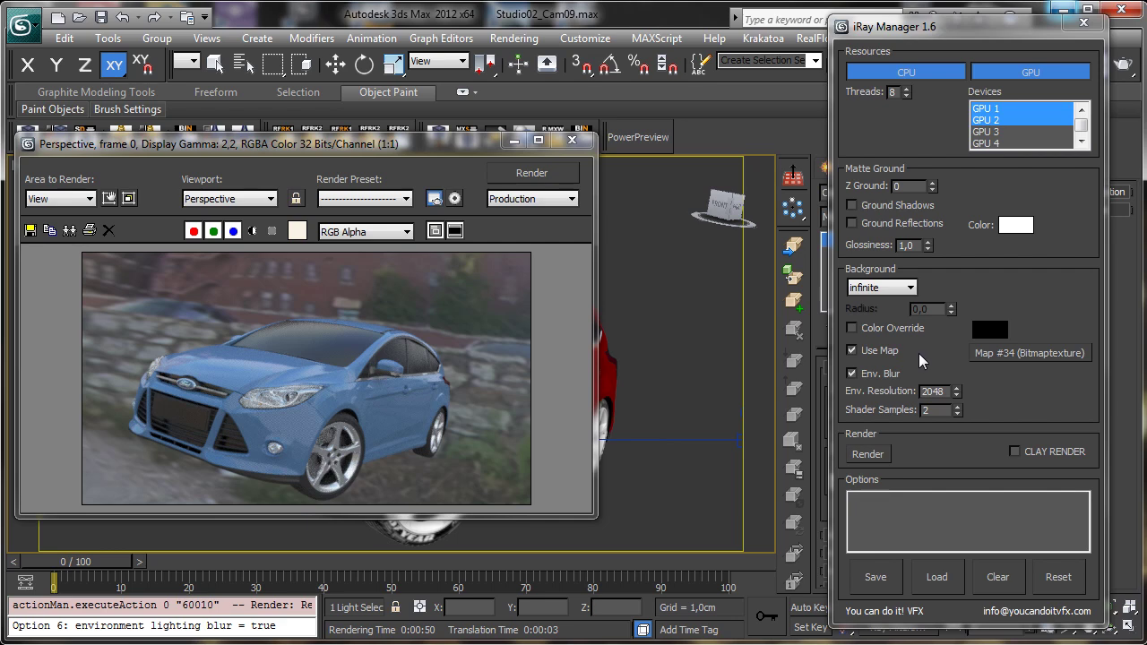
click(1048, 359)
click(572, 140)
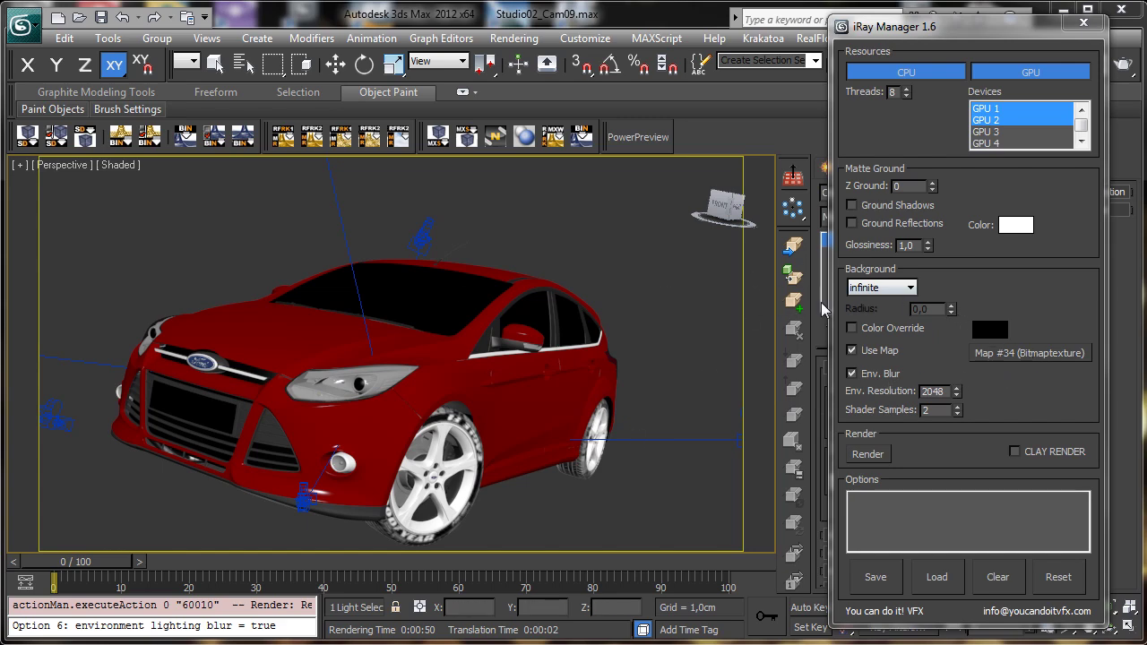
- Render with Color Override's black background, then toggle the alpha channel view on and off
click(872, 328)
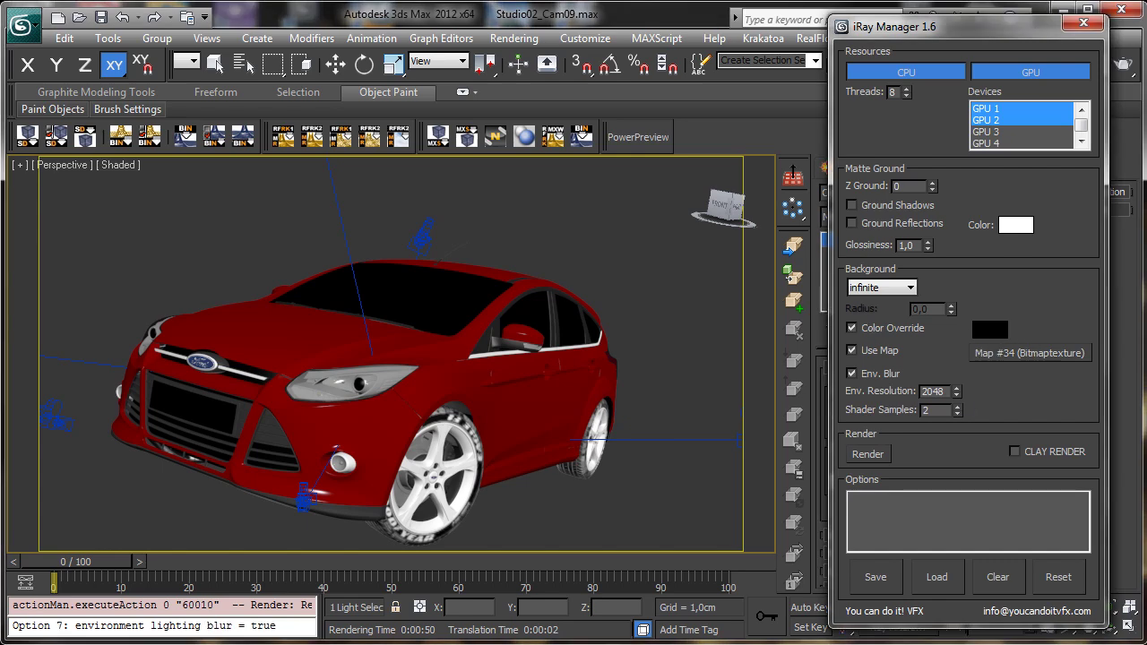
click(875, 456)
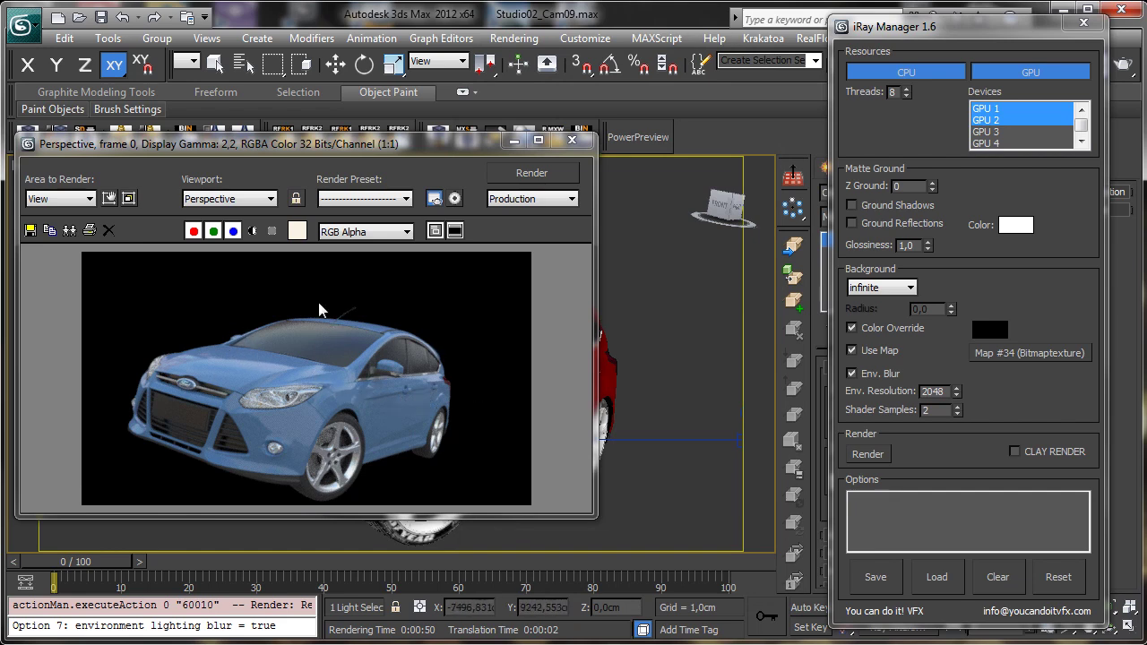
click(252, 231)
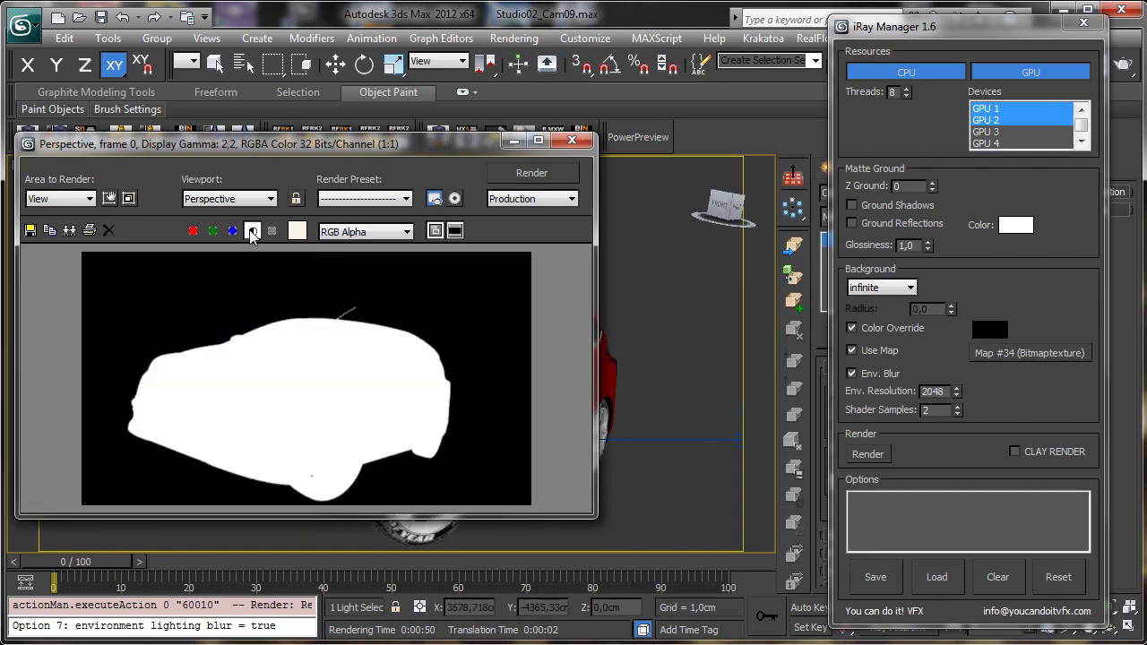
click(251, 230)
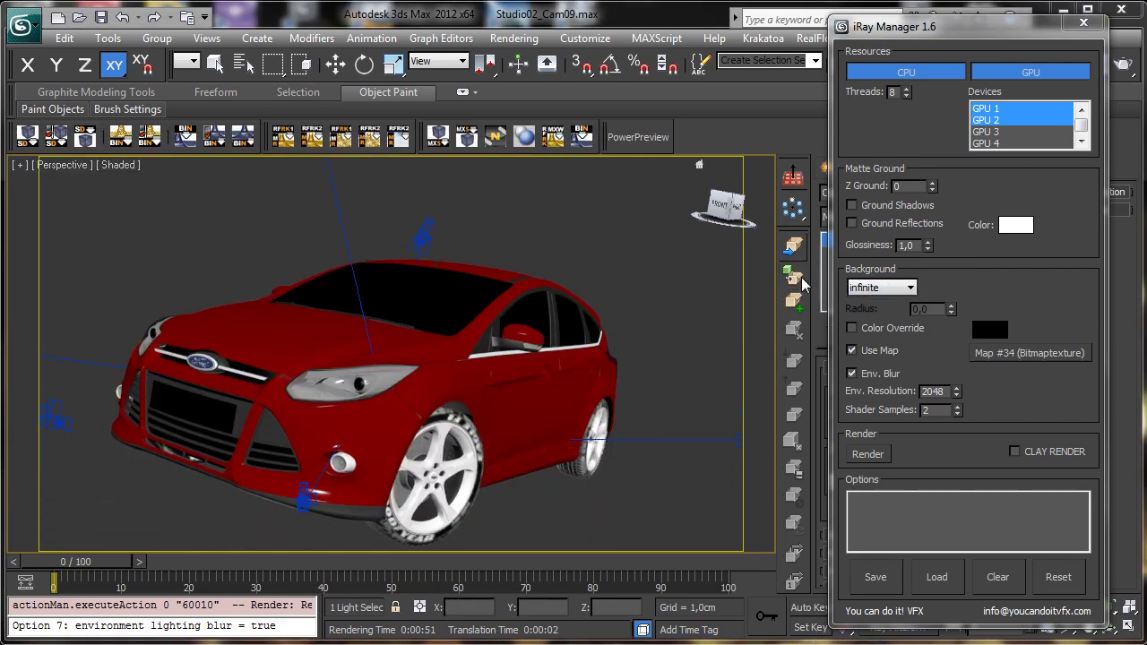
- Preview the matte ground plane and drag its Z Ground height to 25
click(220, 69)
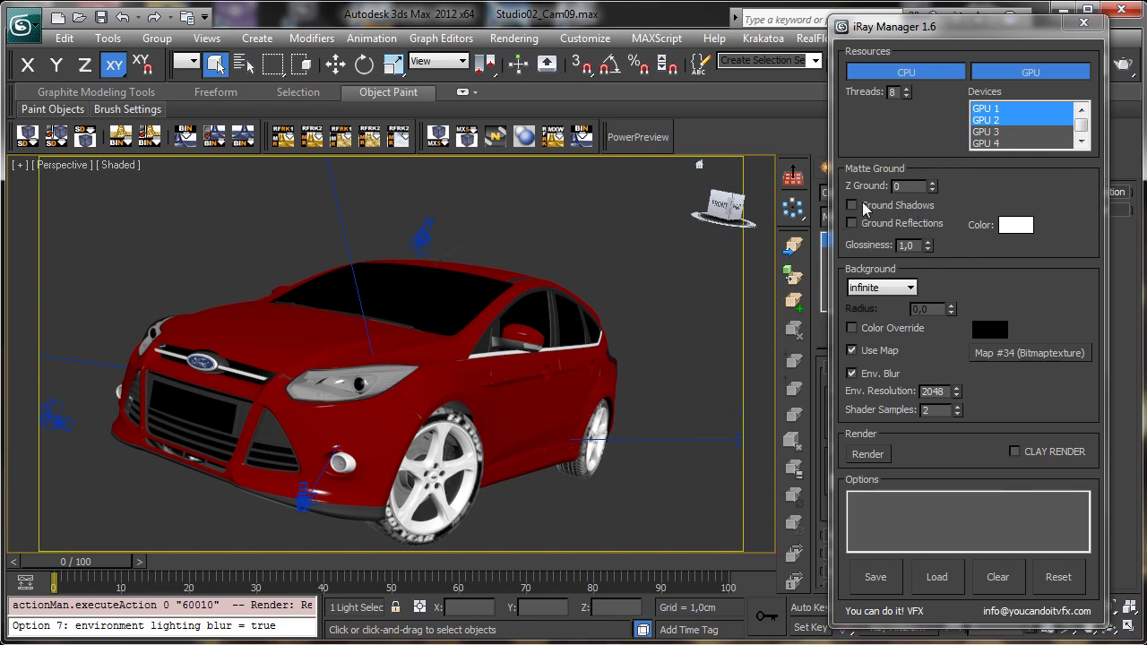
click(931, 187)
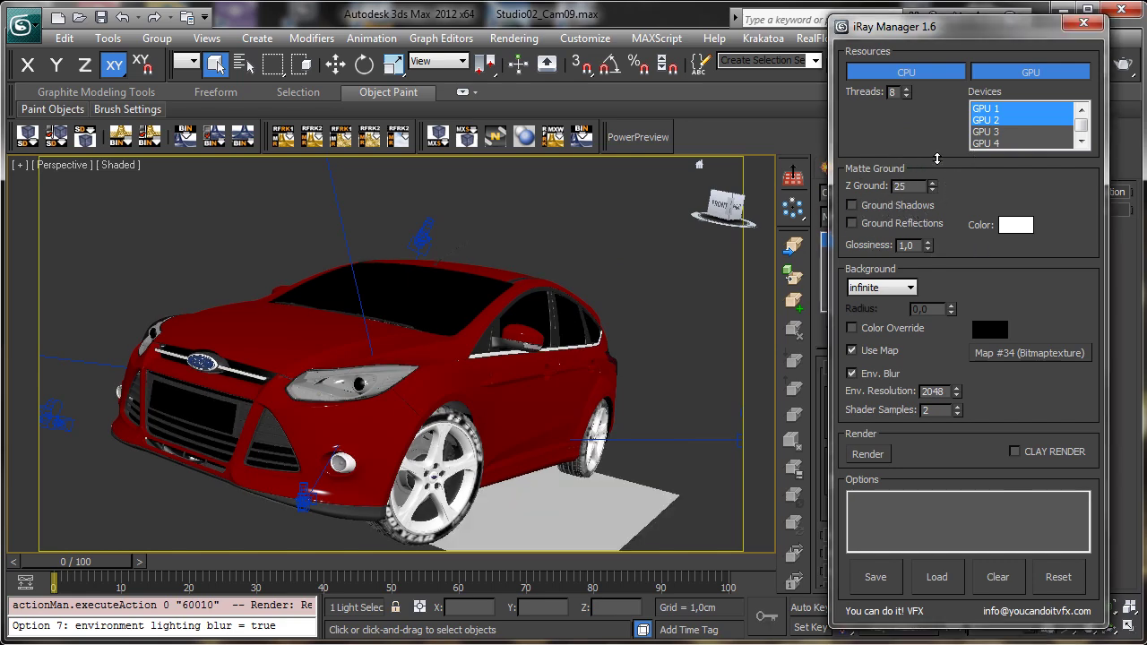
mouse_move(945, 144)
mouse_down()
mouse_move(918, 143)
mouse_move(908, 159)
mouse_move(895, 246)
mouse_move(913, 186)
mouse_up()
drag(913, 185, 929, 164)
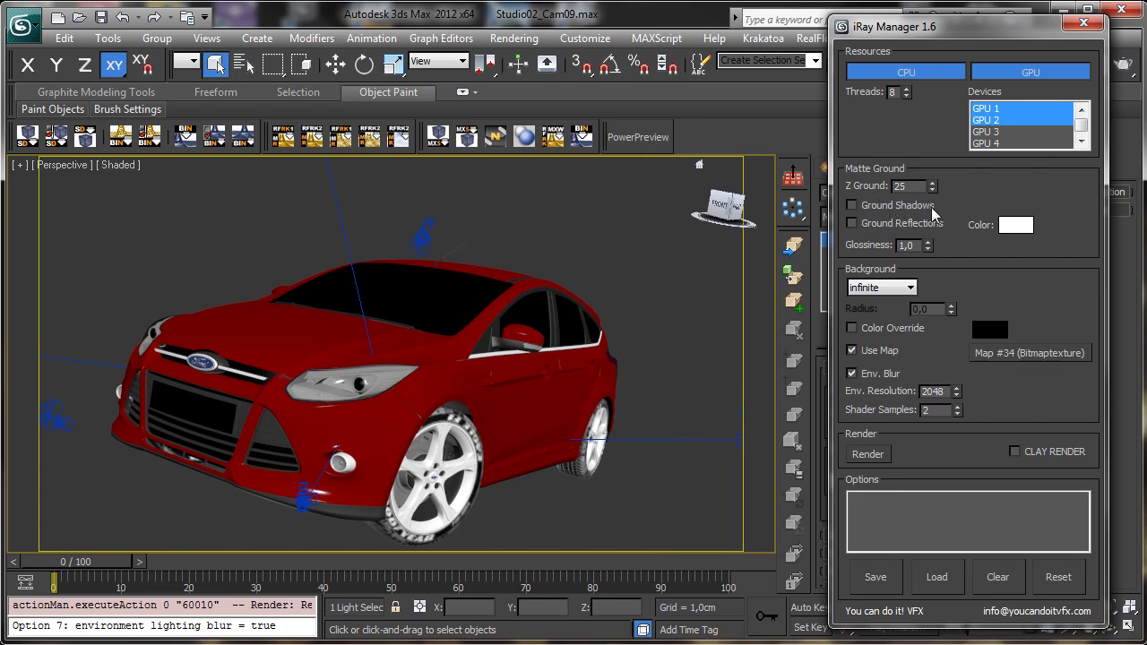
- Check Ground Shadows in iRay Manager and render the blue car with its ground shadow
click(866, 208)
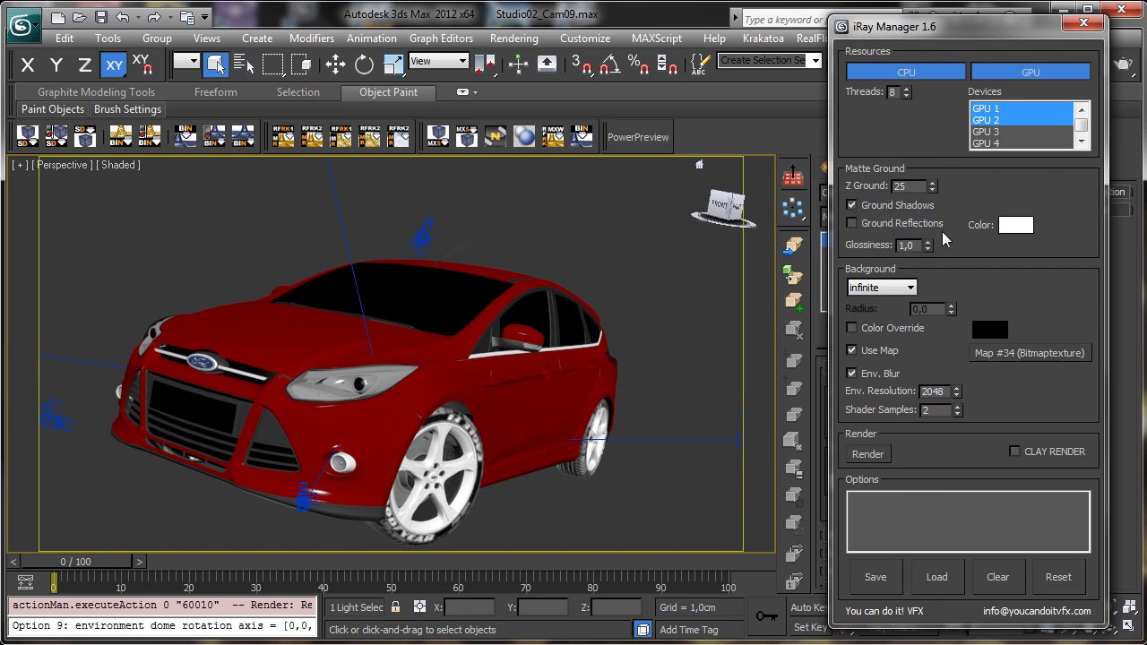
click(871, 454)
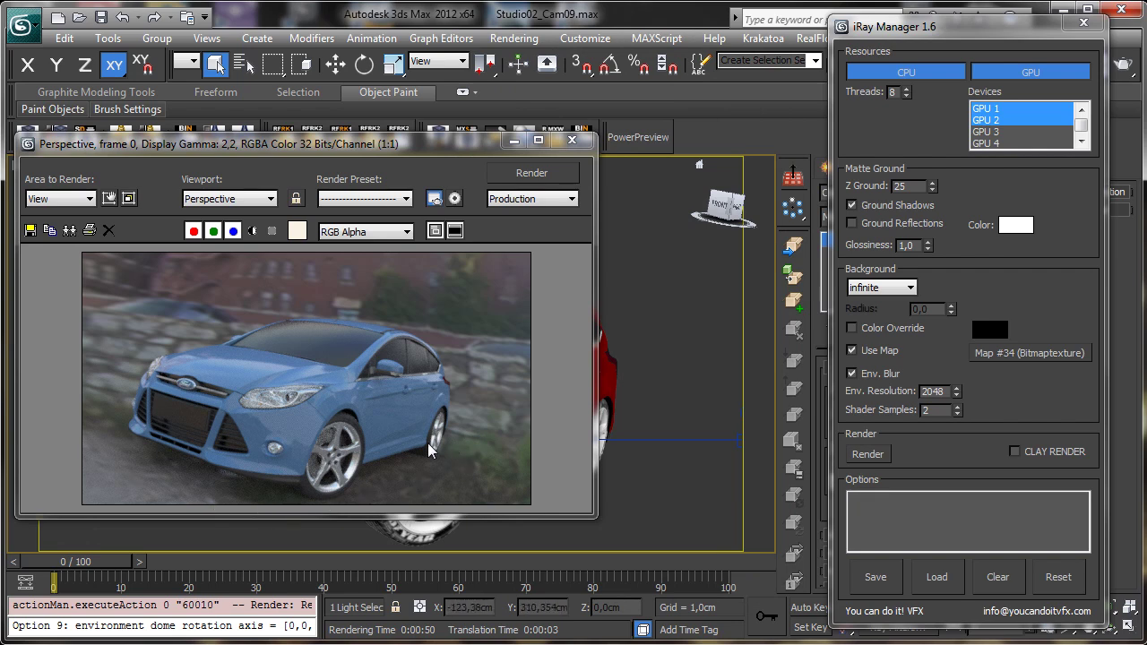
- Check the Ford Focus ground shadow in the alpha channel, then re-enable iRay Manager's black Color Override
click(252, 232)
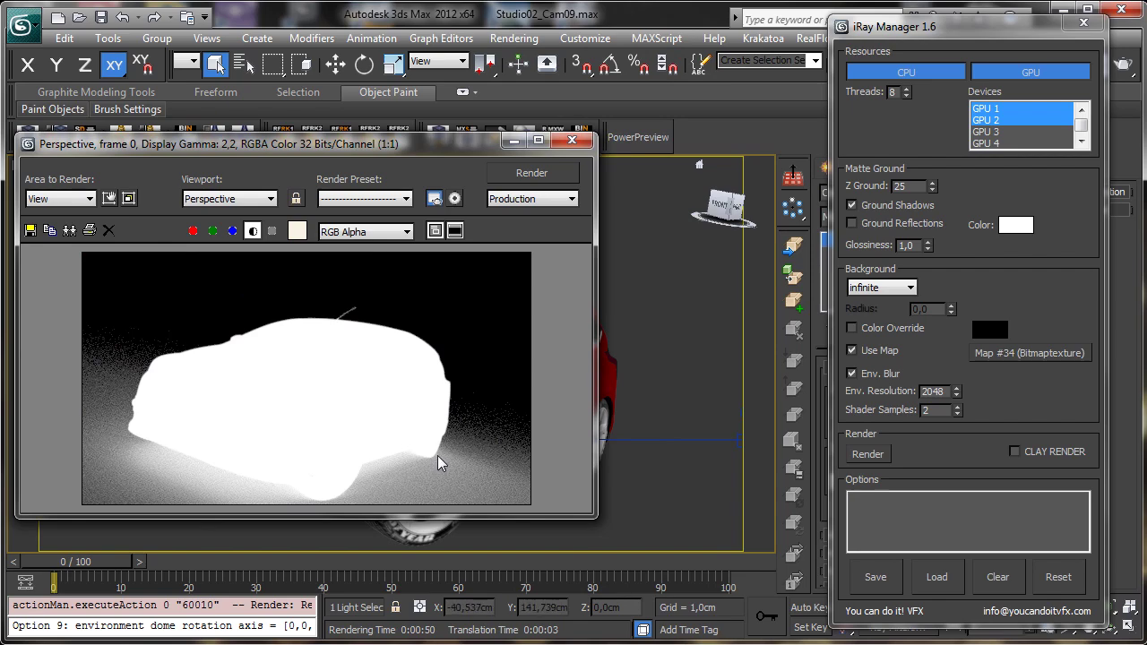
click(251, 231)
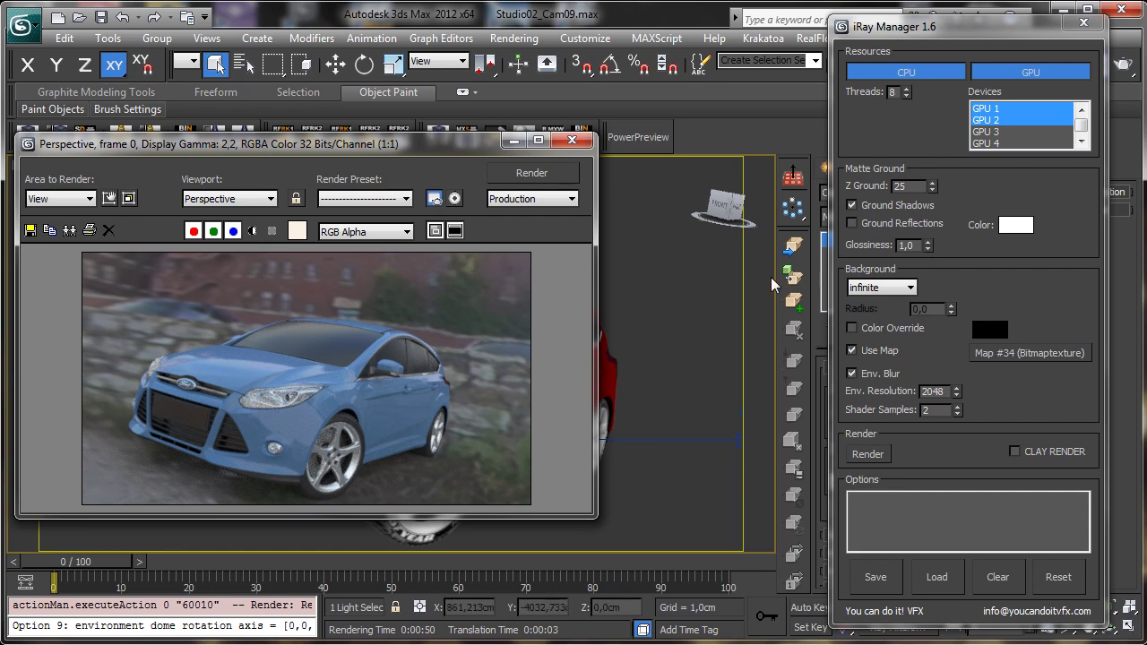
click(887, 330)
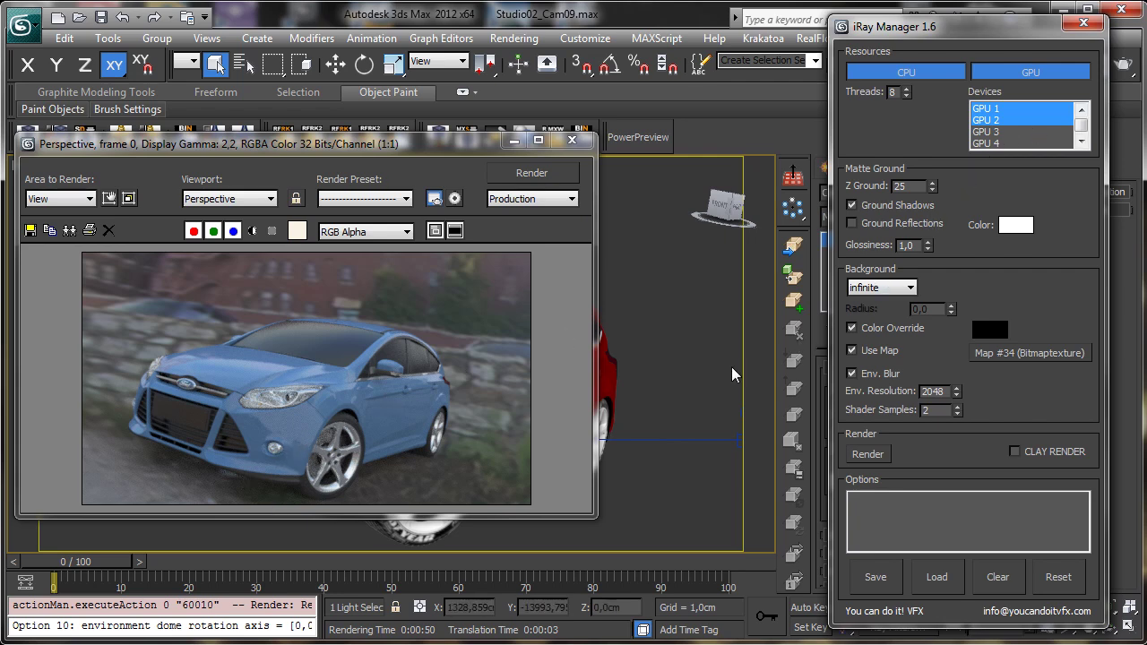
drag(378, 146, 464, 145)
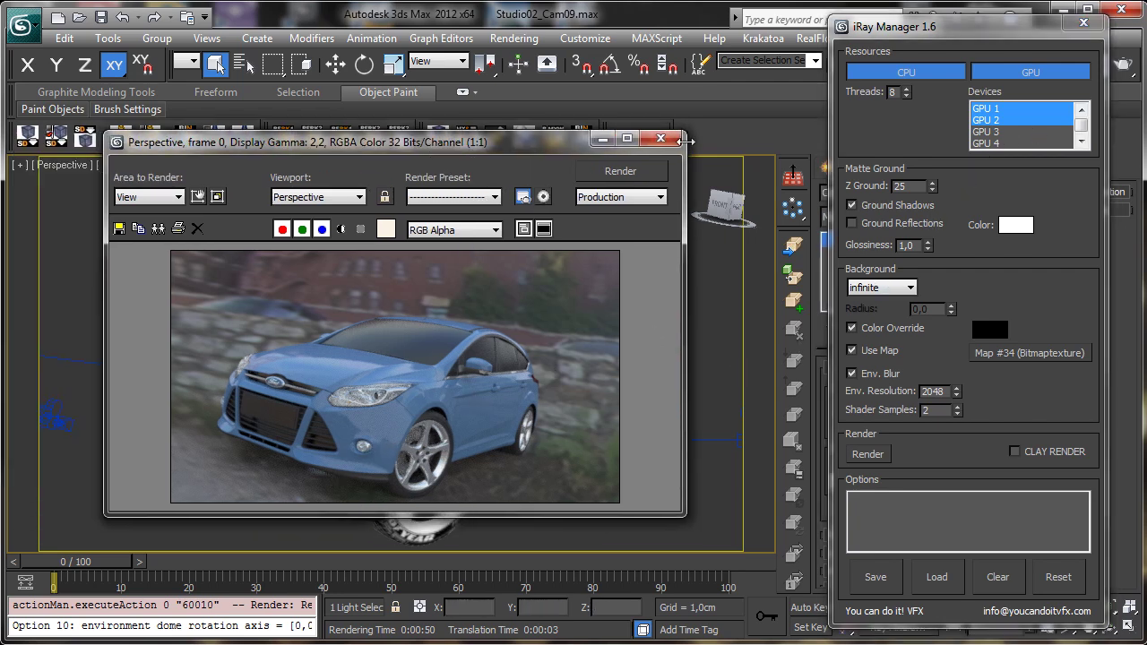